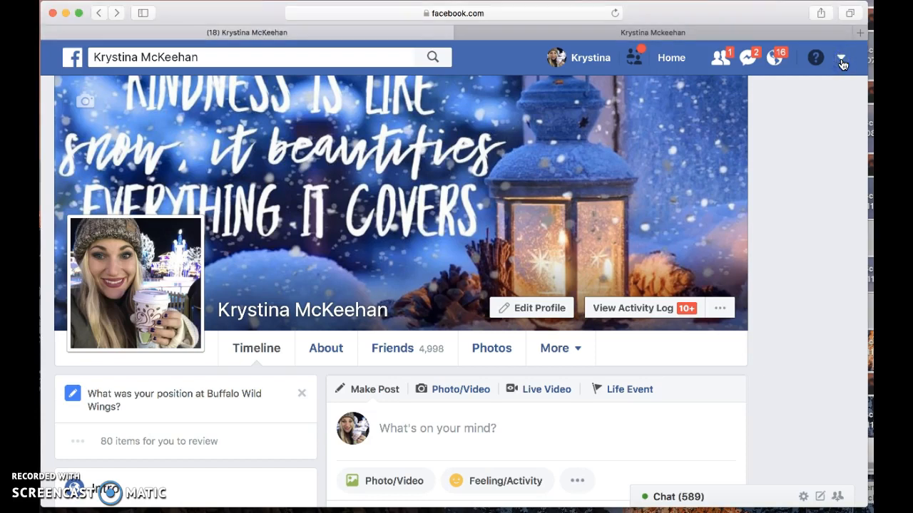
Step: Start creating an ad from the profile page and choose Engagement as the campaign's marketing objective
{"action": "left_click", "coordinate": [841, 63]}
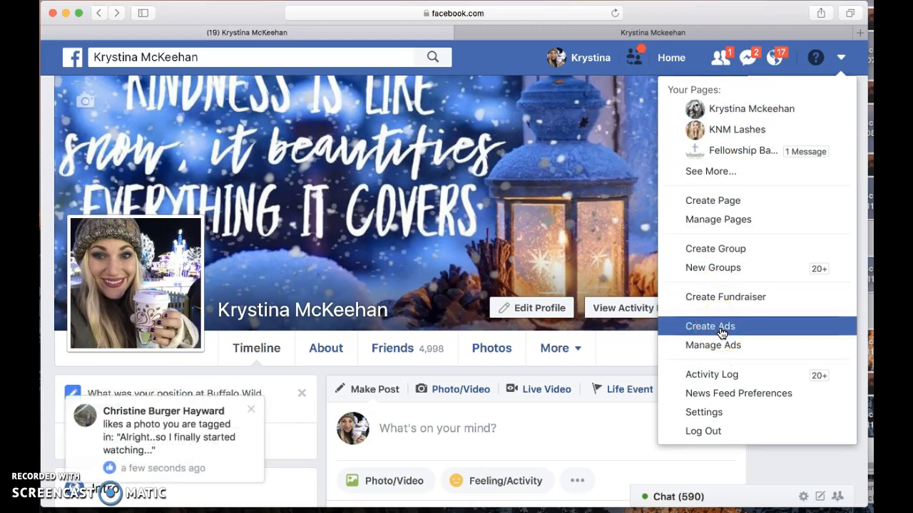
{"action": "left_click", "coordinate": [721, 332]}
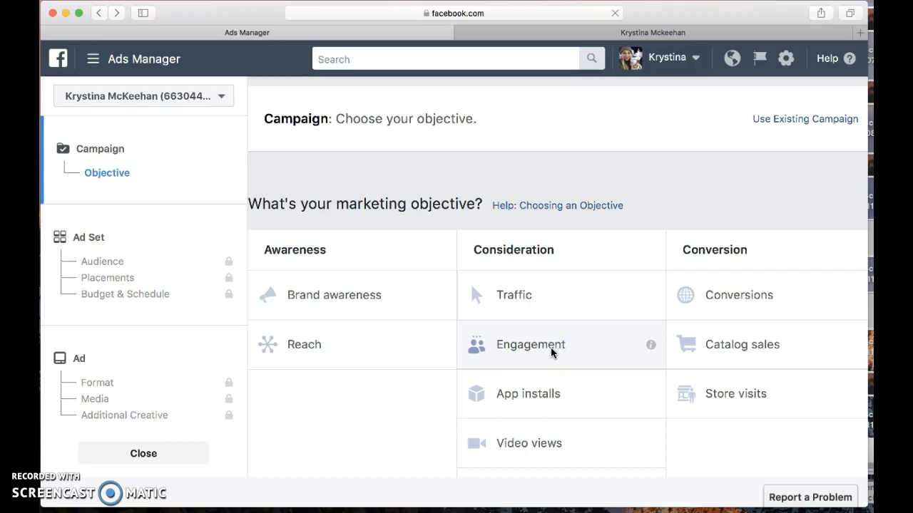
{"action": "left_click", "coordinate": [551, 348]}
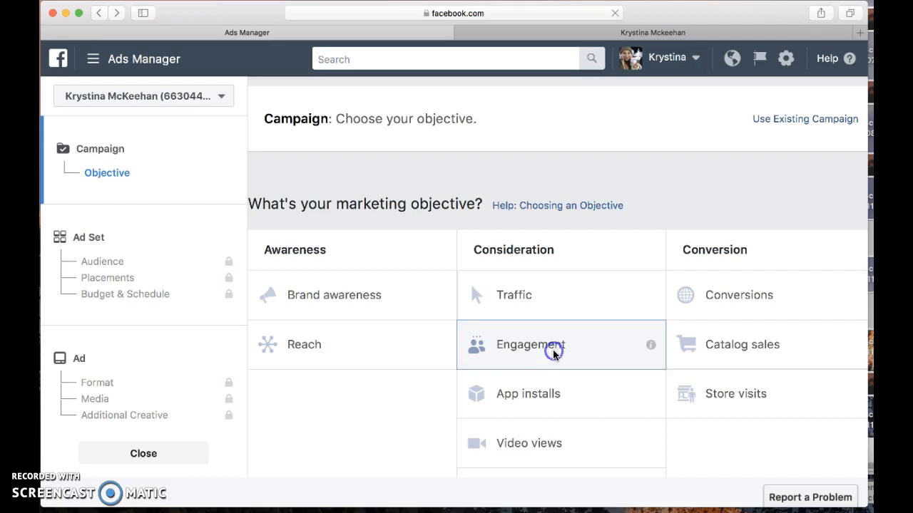
{"action": "scroll", "coordinate": [526, 378], "scroll_direction": "down", "scroll_amount": 4}
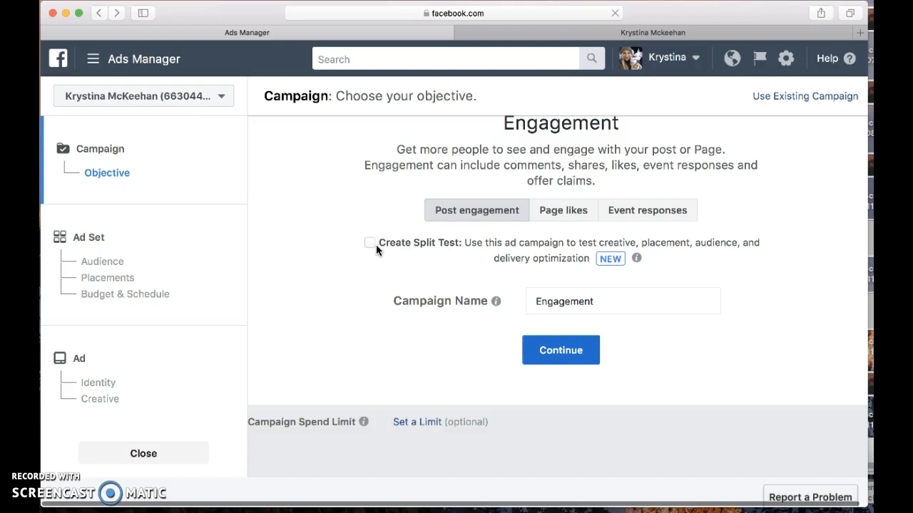
Step: Name the campaign "Hairstylist Ad" and continue to the ad set settings
{"action": "left_click", "coordinate": [618, 300]}
{"action": "double_click", "coordinate": [618, 301]}
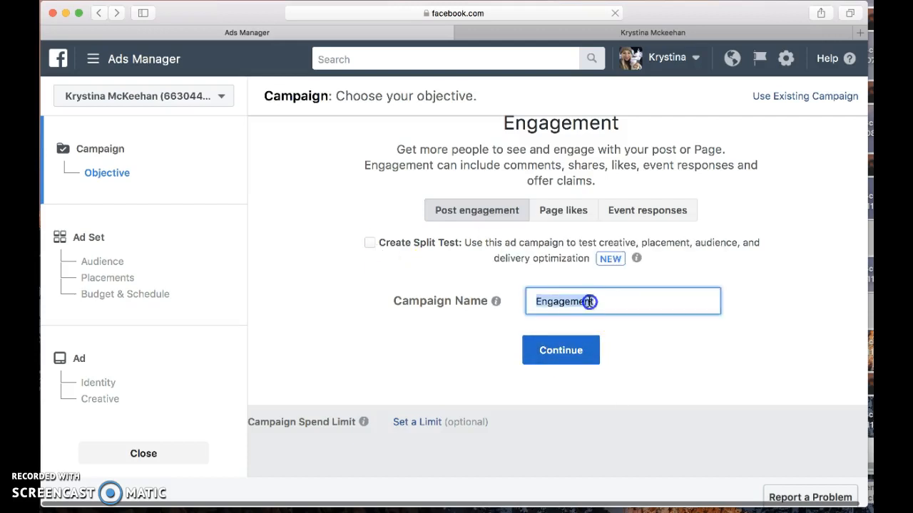
{"action": "key", "text": "BackSpace"}
{"action": "type", "text": "Hai"}
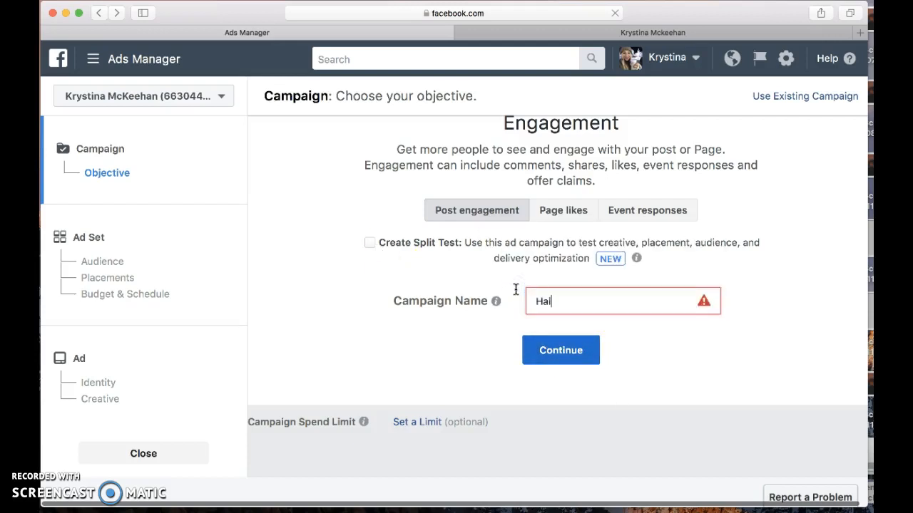
{"action": "type", "text": "rstylist Ad"}
{"action": "left_click", "coordinate": [579, 362]}
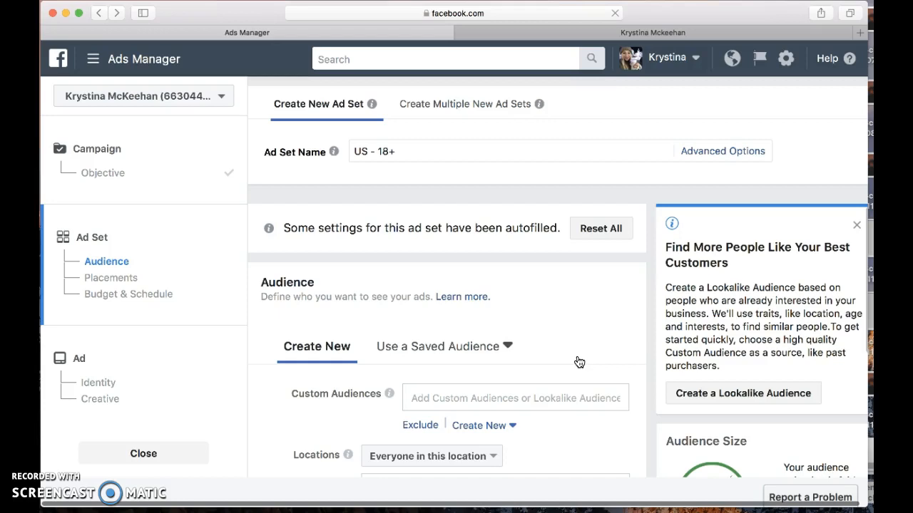
Step: Set the audience's minimum age to 25 in the new ad set
{"action": "scroll", "coordinate": [579, 362], "scroll_direction": "down", "scroll_amount": 3}
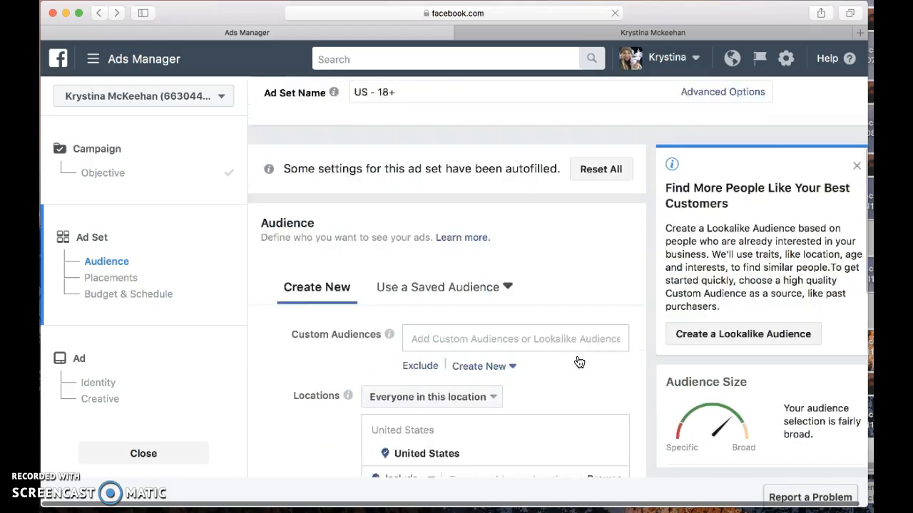
{"action": "scroll", "coordinate": [579, 362], "scroll_direction": "down", "scroll_amount": 2}
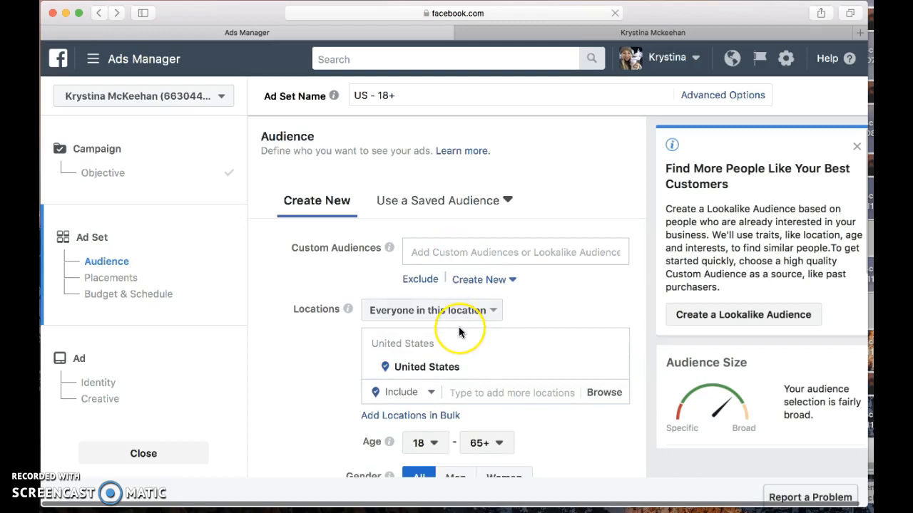
{"action": "scroll", "coordinate": [459, 332], "scroll_direction": "down", "scroll_amount": 2}
{"action": "scroll", "coordinate": [458, 327], "scroll_direction": "down", "scroll_amount": 2}
{"action": "left_click", "coordinate": [419, 251]}
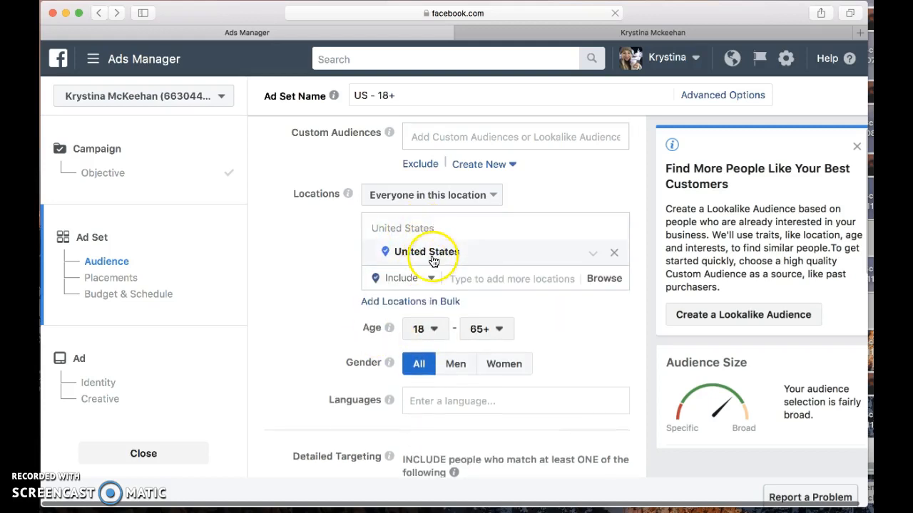
{"action": "left_click", "coordinate": [437, 330]}
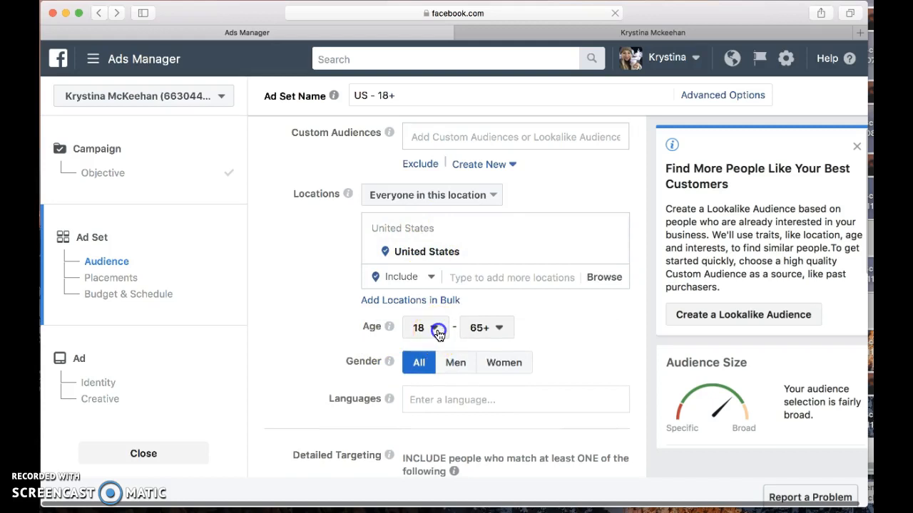
{"action": "scroll", "coordinate": [430, 413], "scroll_direction": "down", "scroll_amount": 3}
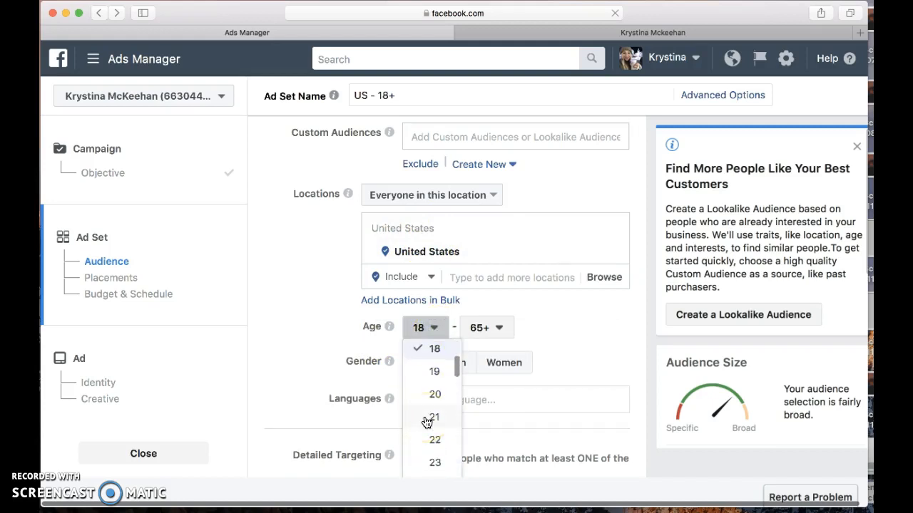
{"action": "scroll", "coordinate": [426, 420], "scroll_direction": "down", "scroll_amount": 2}
{"action": "scroll", "coordinate": [428, 419], "scroll_direction": "down", "scroll_amount": 1}
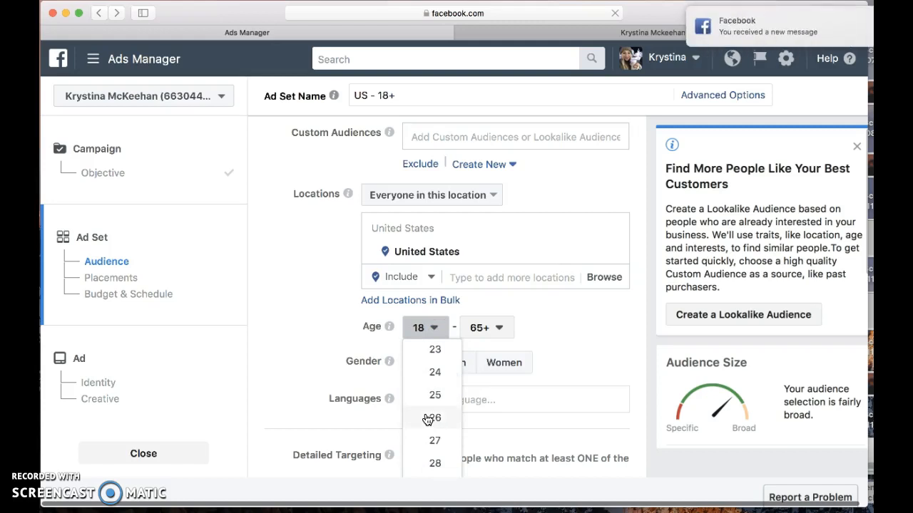
{"action": "scroll", "coordinate": [428, 420], "scroll_direction": "up", "scroll_amount": 3}
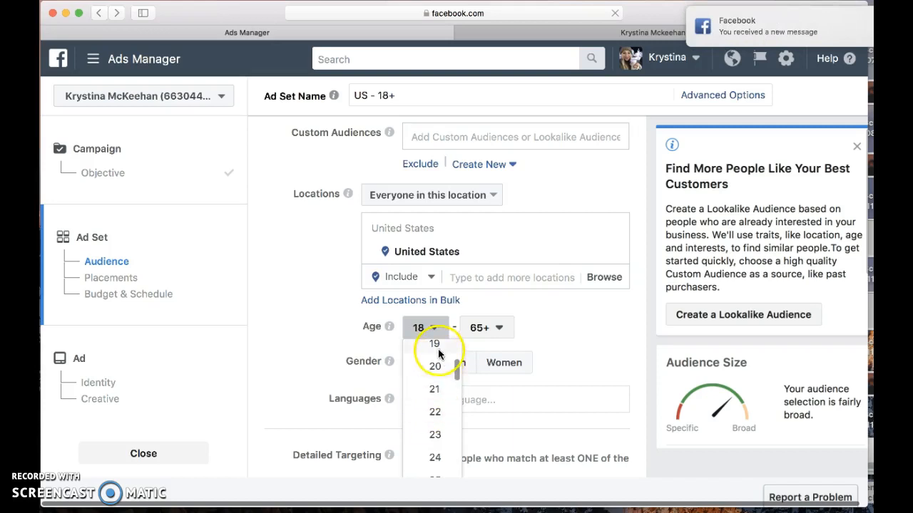
{"action": "scroll", "coordinate": [434, 410], "scroll_direction": "down", "scroll_amount": 4}
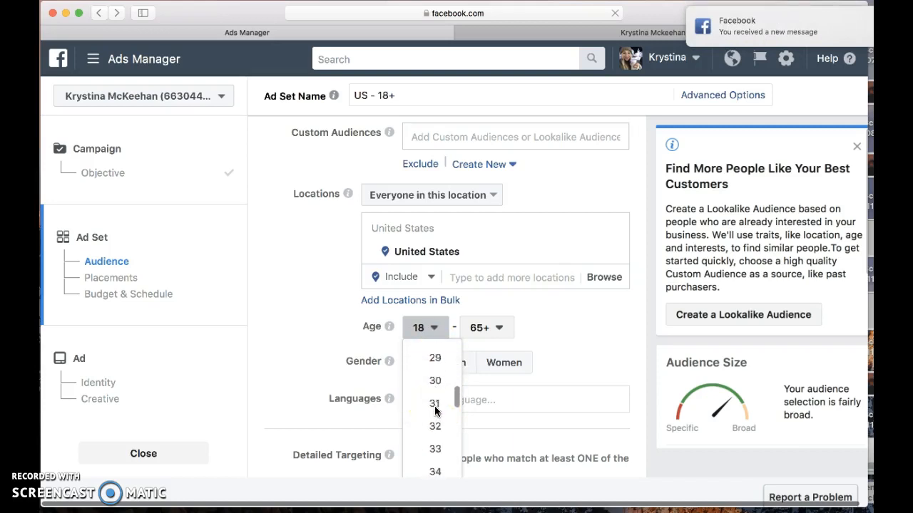
{"action": "scroll", "coordinate": [434, 408], "scroll_direction": "up", "scroll_amount": 2}
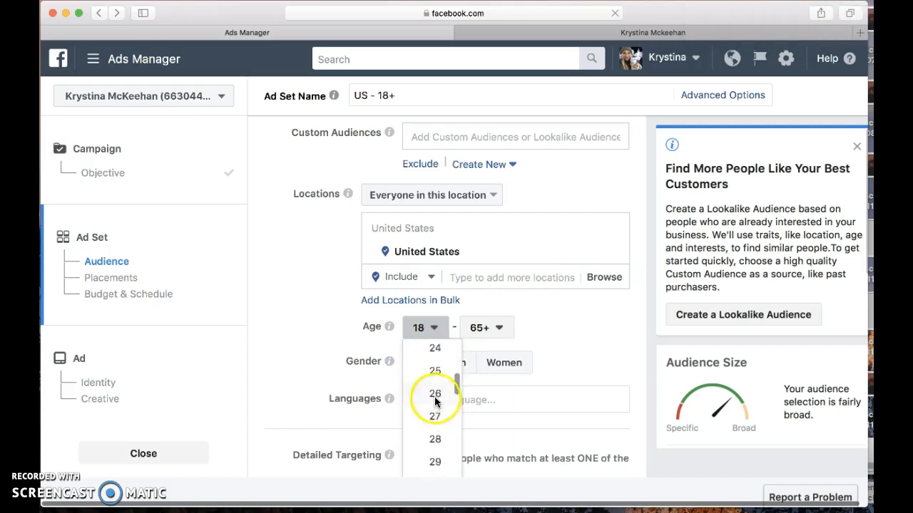
{"action": "left_click", "coordinate": [436, 370]}
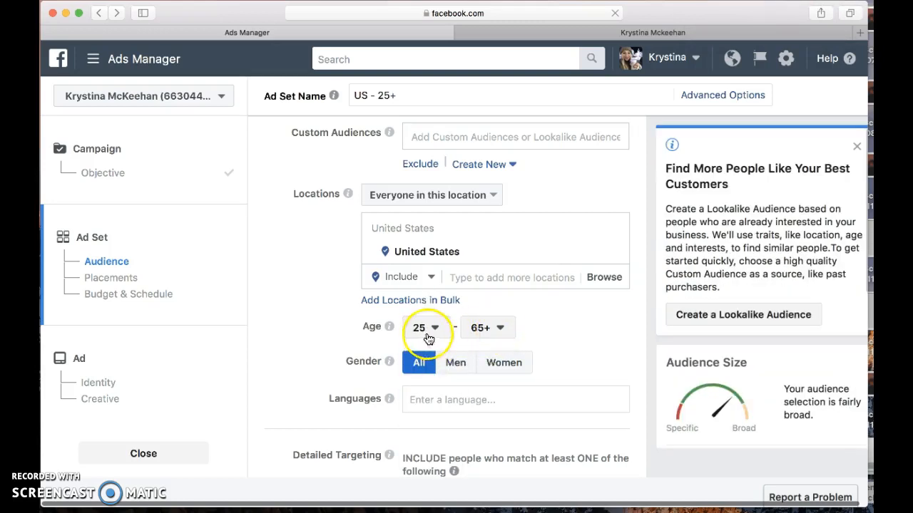
Step: Set the audience's maximum age to 40
{"action": "left_click", "coordinate": [504, 328]}
{"action": "scroll", "coordinate": [492, 421], "scroll_direction": "up", "scroll_amount": 4}
{"action": "scroll", "coordinate": [492, 419], "scroll_direction": "up", "scroll_amount": 6}
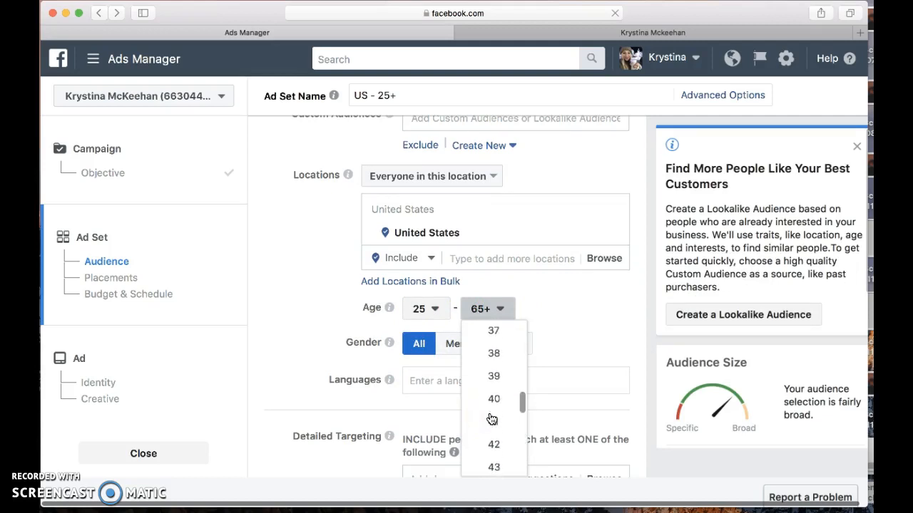
{"action": "left_click", "coordinate": [496, 386]}
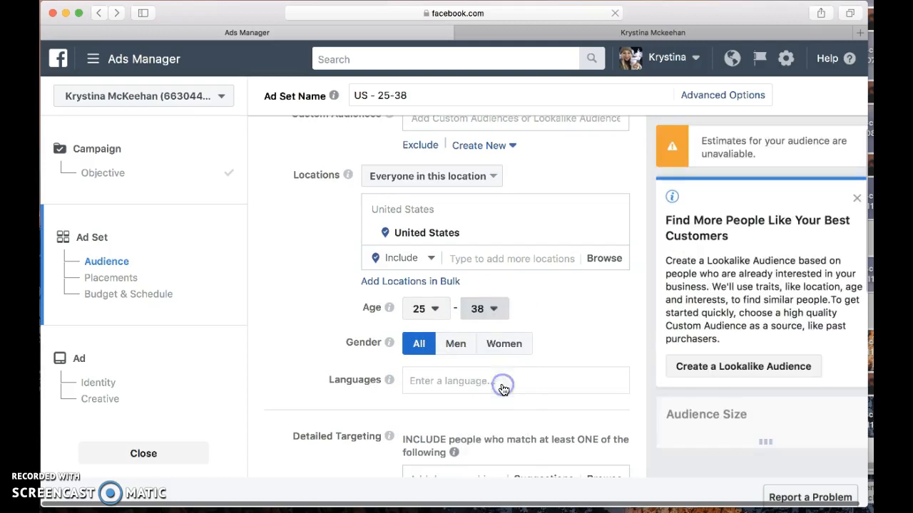
{"action": "left_click", "coordinate": [497, 308]}
{"action": "left_click", "coordinate": [492, 446]}
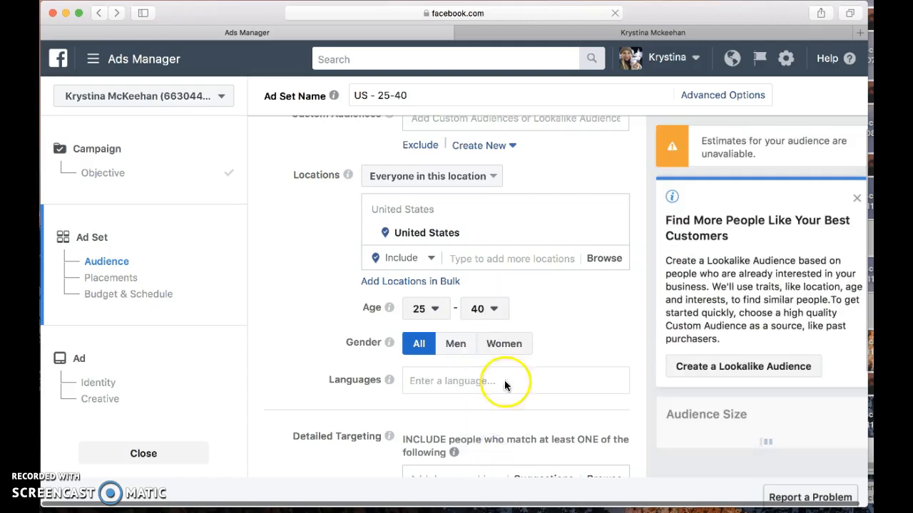
Step: Limit the audience's gender to Women and add English (All) as its language
{"action": "scroll", "coordinate": [557, 333], "scroll_direction": "down", "scroll_amount": 1}
{"action": "scroll", "coordinate": [556, 338], "scroll_direction": "down", "scroll_amount": 1}
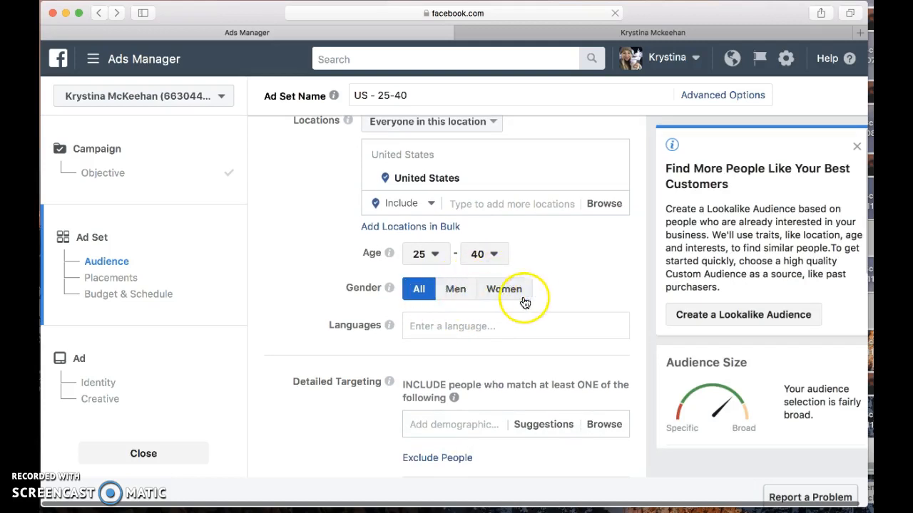
{"action": "left_click", "coordinate": [509, 296]}
{"action": "left_click", "coordinate": [459, 326]}
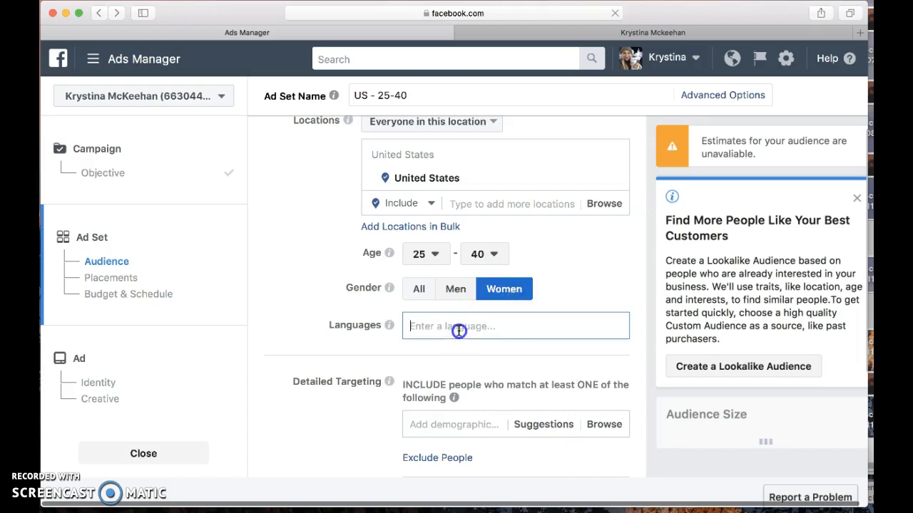
{"action": "type", "text": "englis"}
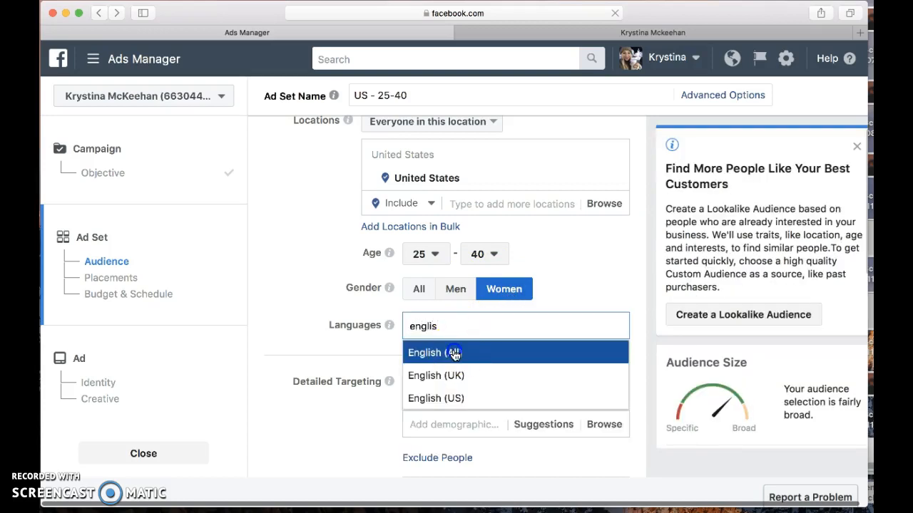
{"action": "left_click", "coordinate": [452, 354]}
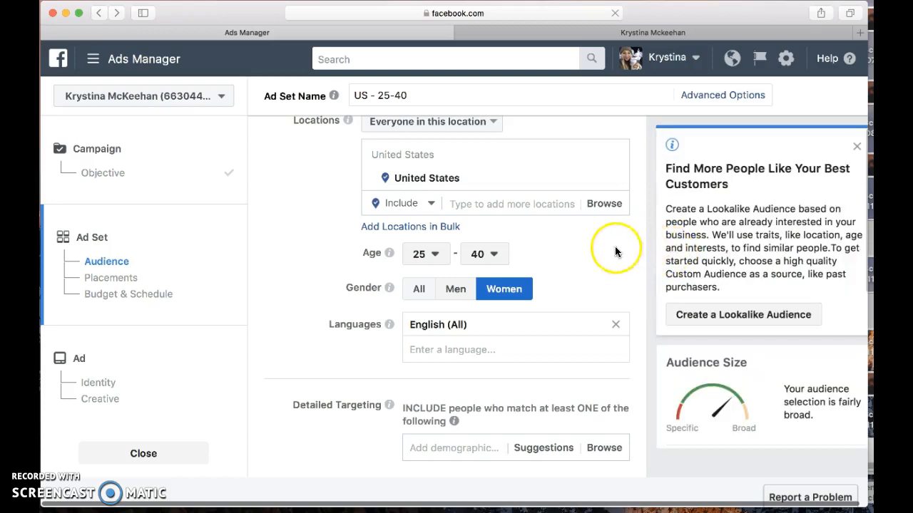
Step: Dismiss the lookalike audience tip and search the detailed targeting options for "mom"
{"action": "left_click", "coordinate": [856, 147]}
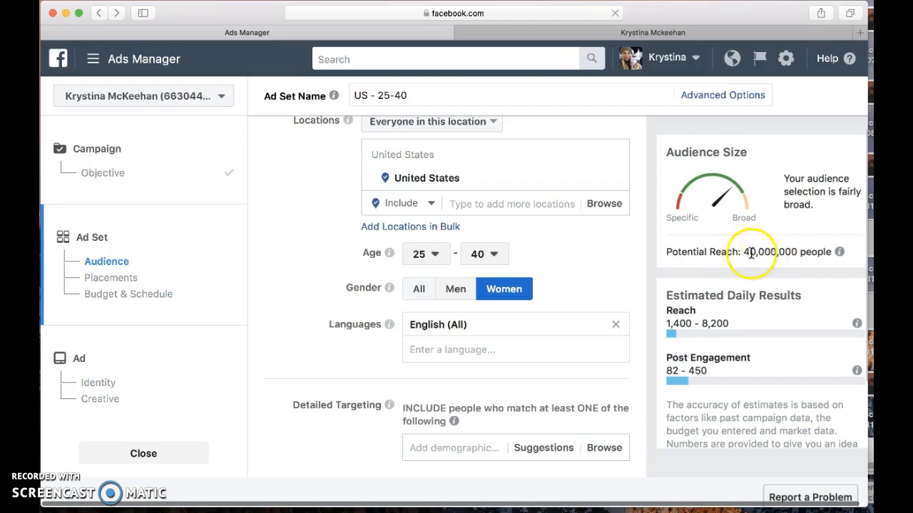
{"action": "scroll", "coordinate": [538, 289], "scroll_direction": "down", "scroll_amount": 3}
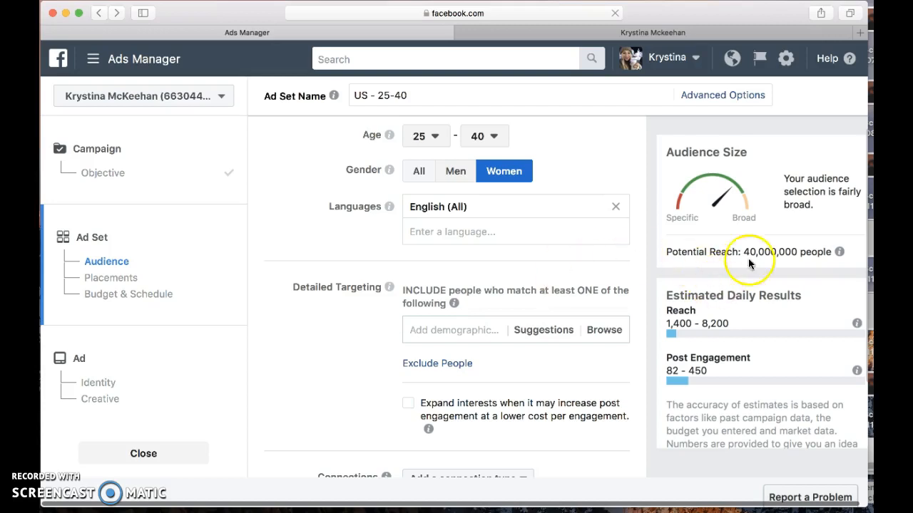
{"action": "left_click", "coordinate": [473, 330]}
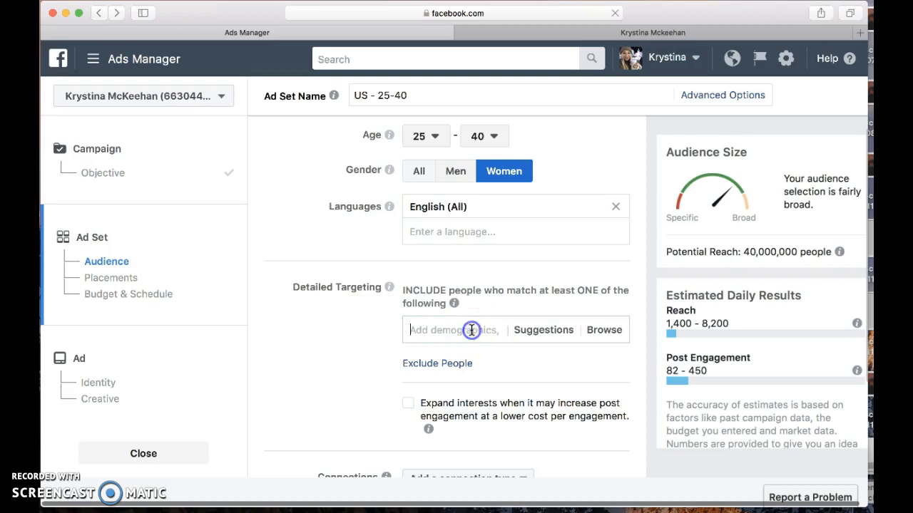
{"action": "scroll", "coordinate": [517, 367], "scroll_direction": "down", "scroll_amount": 4}
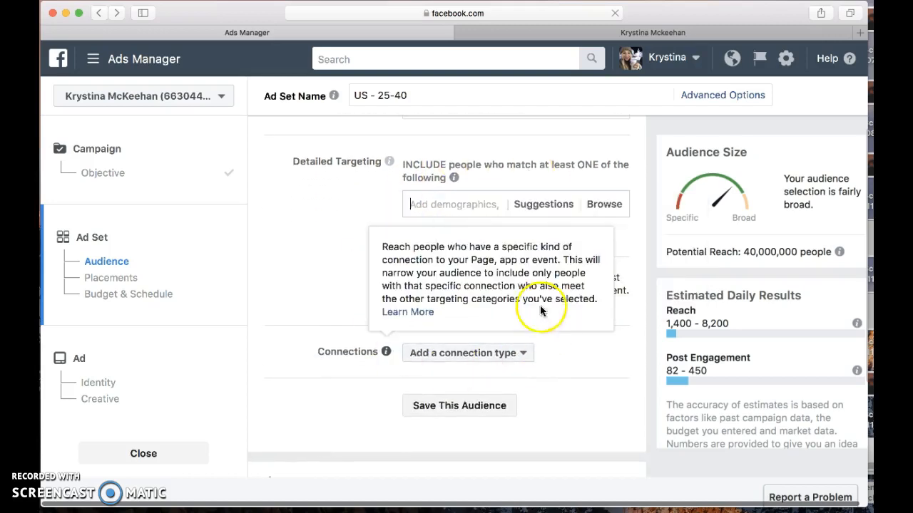
{"action": "left_click", "coordinate": [458, 202]}
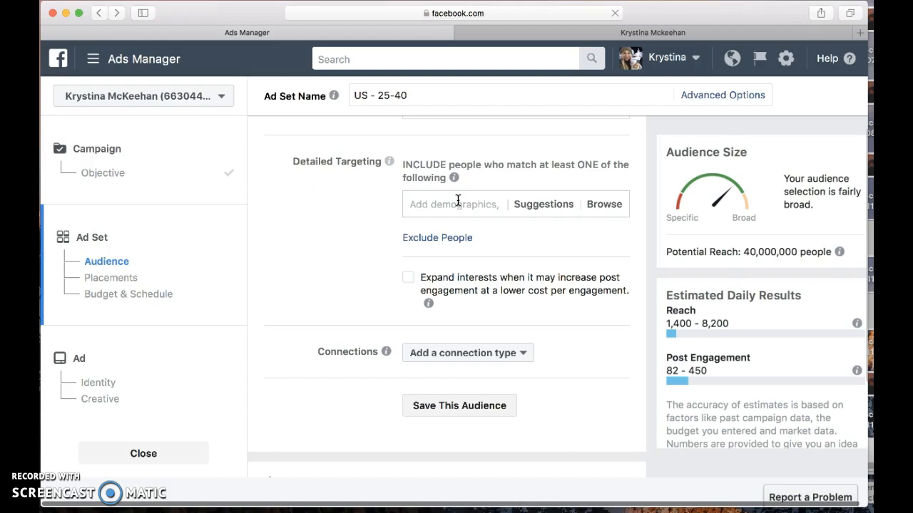
{"action": "type", "text": "mom"}
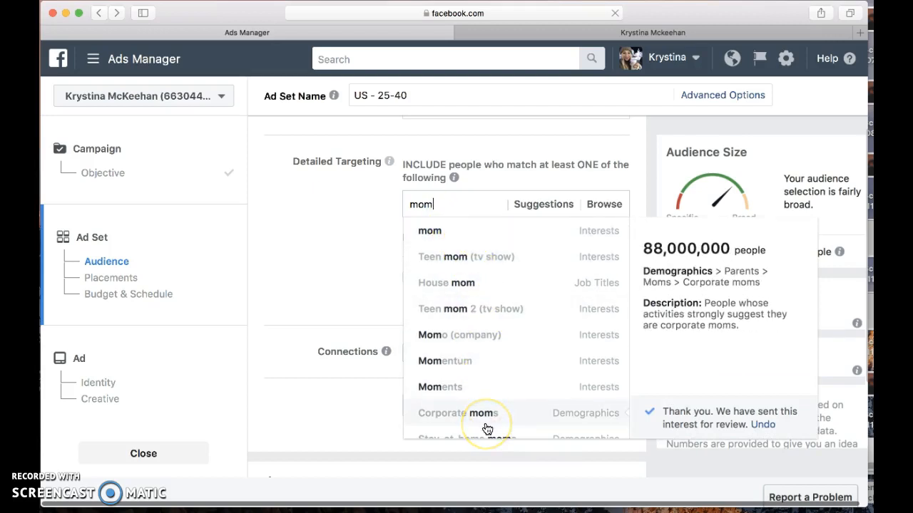
Step: Replace the detailed targeting search with "parents" and include the Parents (All) demographic
{"action": "double_click", "coordinate": [475, 211]}
{"action": "key", "text": "BackSpace"}
{"action": "type", "text": "parents"}
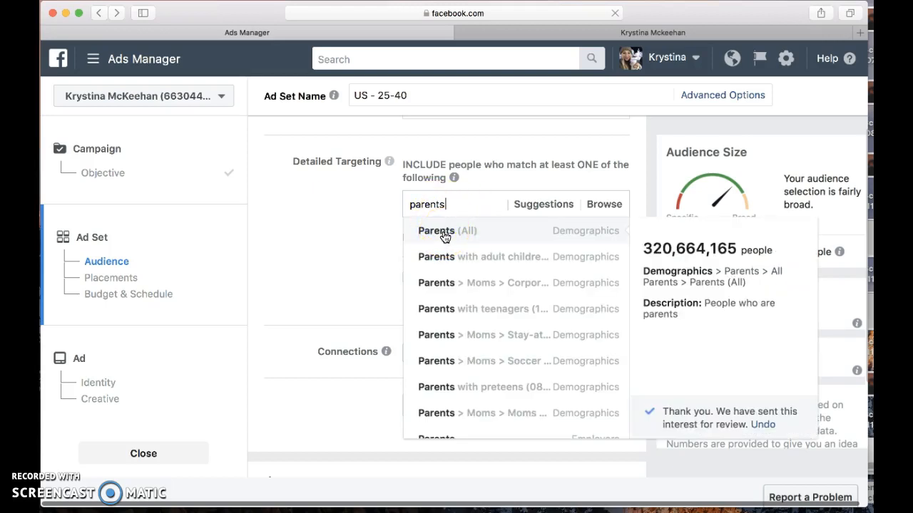
{"action": "left_click", "coordinate": [468, 233]}
{"action": "left_click", "coordinate": [571, 238]}
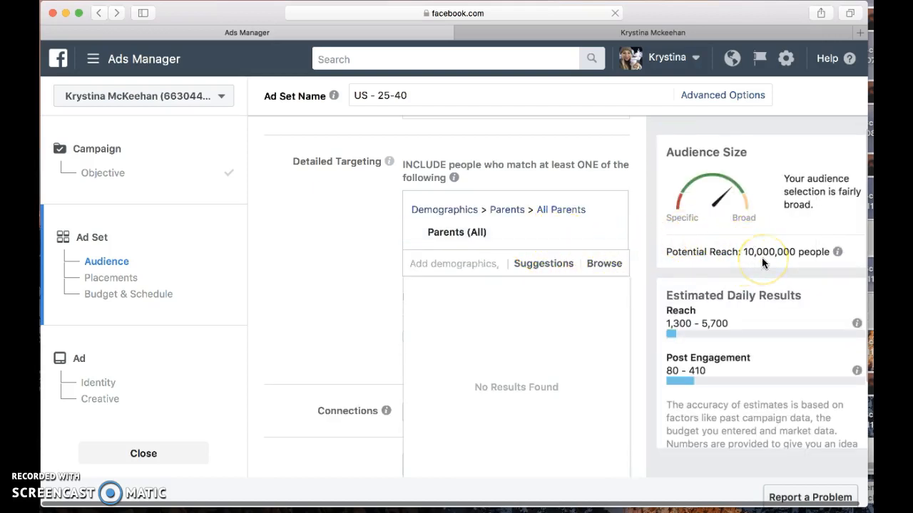
{"action": "scroll", "coordinate": [606, 270], "scroll_direction": "down", "scroll_amount": 2}
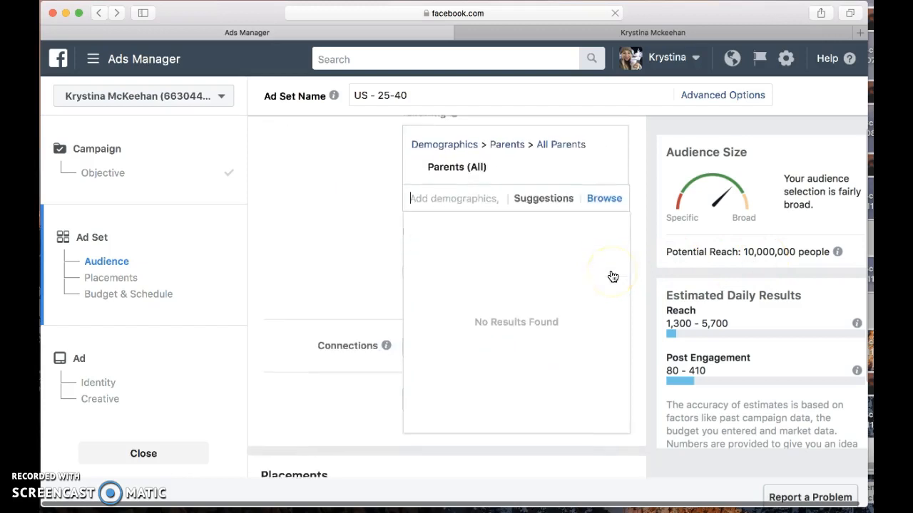
{"action": "left_click", "coordinate": [331, 214]}
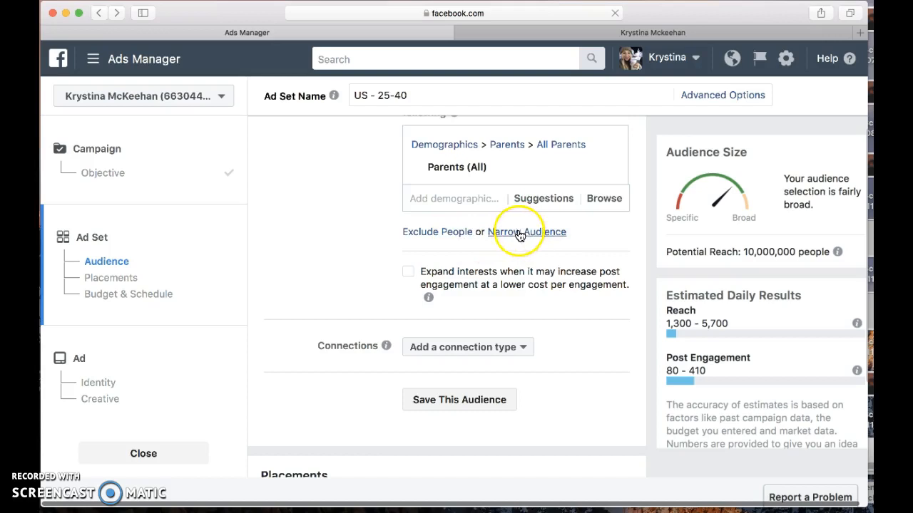
Step: Try adding the Hairstylist employer from a "hairstylists" search to the detailed targeting, and remove it again
{"action": "left_click", "coordinate": [454, 198]}
{"action": "type", "text": "hairstylists"}
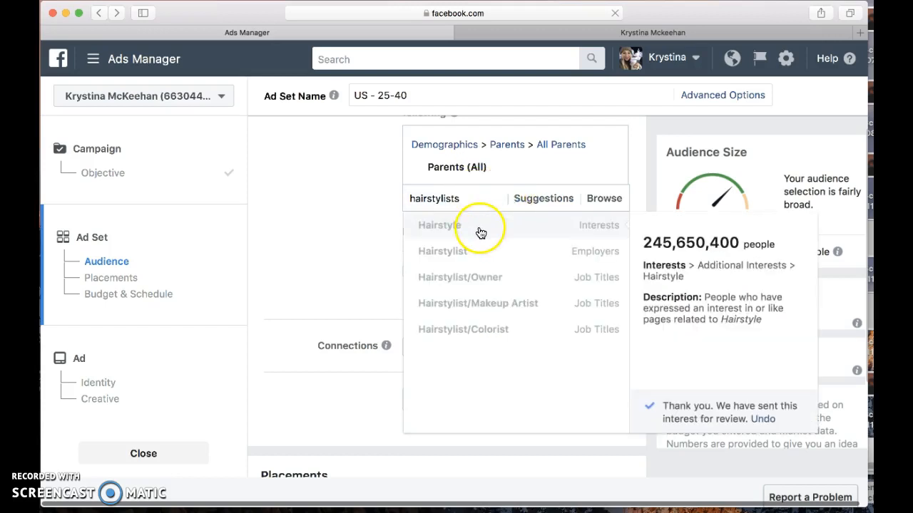
{"action": "left_click", "coordinate": [469, 255]}
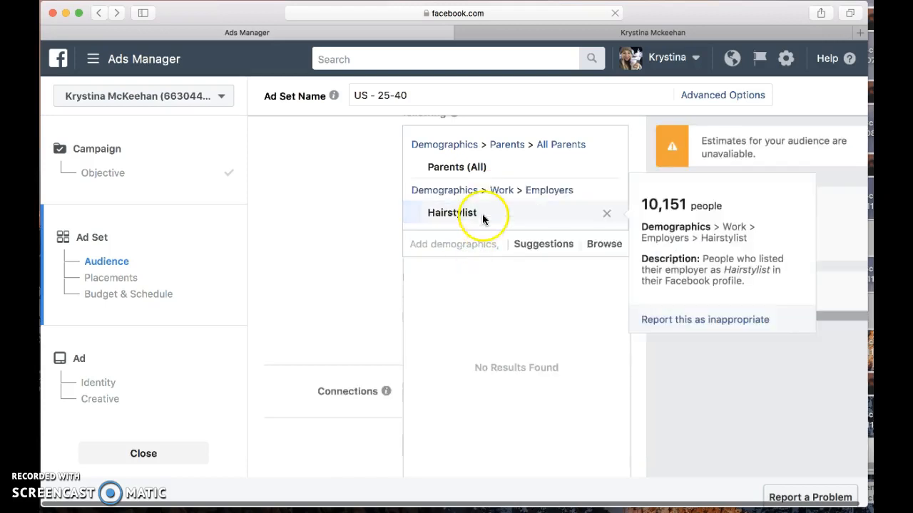
{"action": "left_click", "coordinate": [606, 214]}
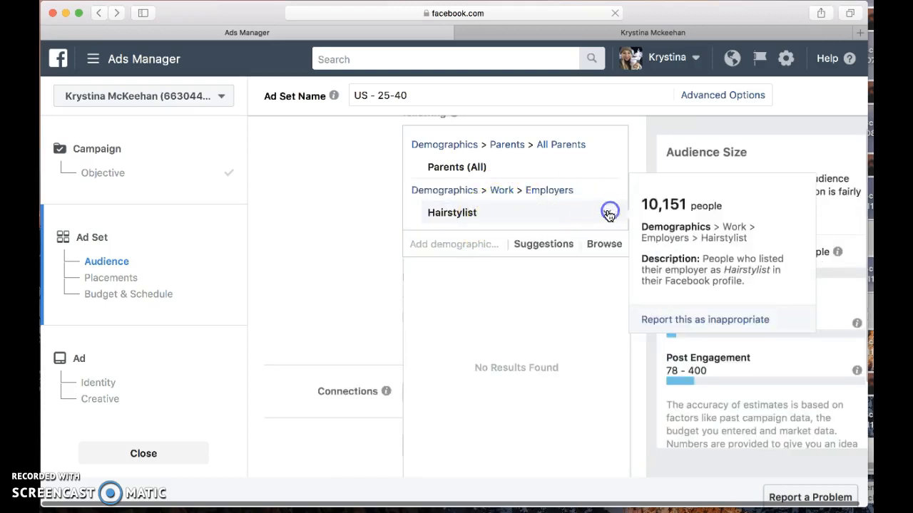
Step: Try the Hairstyle interest from a "hairstylist" search in the detailed targeting, check the potential reach, and remove the interest
{"action": "left_click", "coordinate": [479, 197]}
{"action": "type", "text": "hair"}
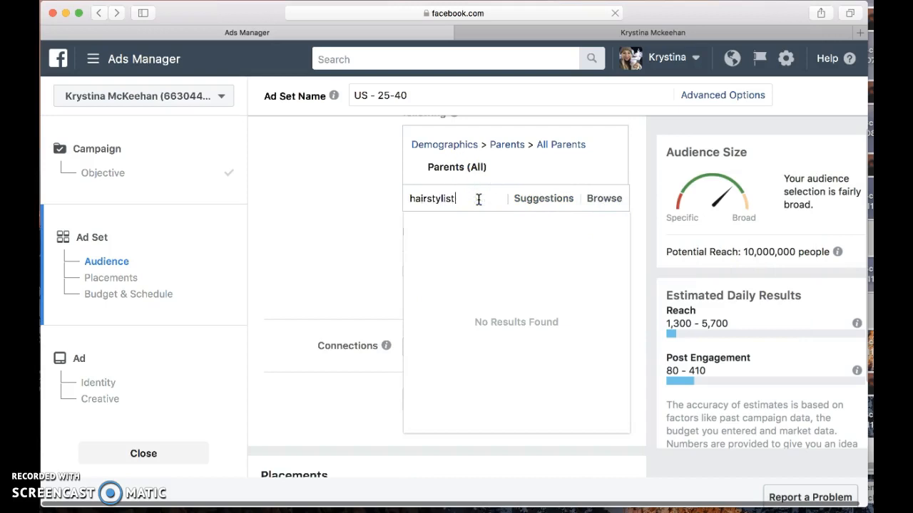
{"action": "type", "text": "stylist"}
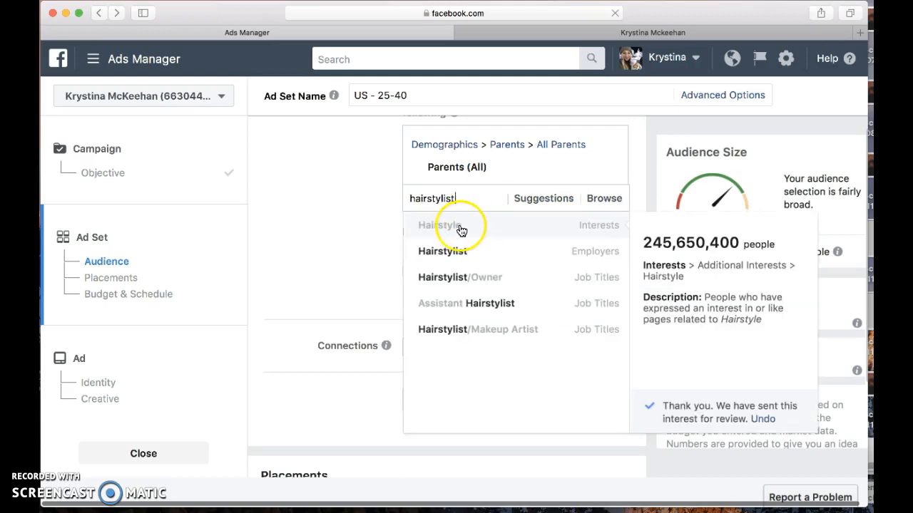
{"action": "left_click", "coordinate": [460, 227]}
{"action": "mouse_move", "coordinate": [494, 214]}
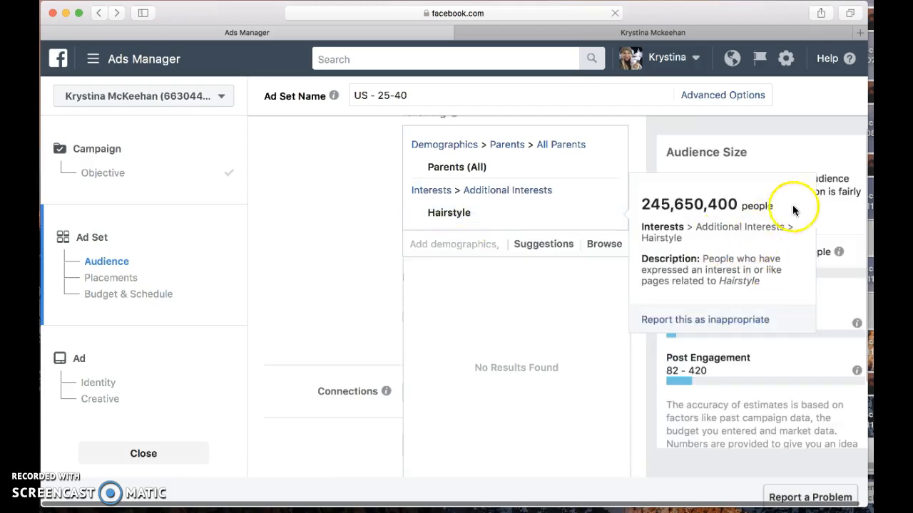
{"action": "left_click", "coordinate": [346, 232]}
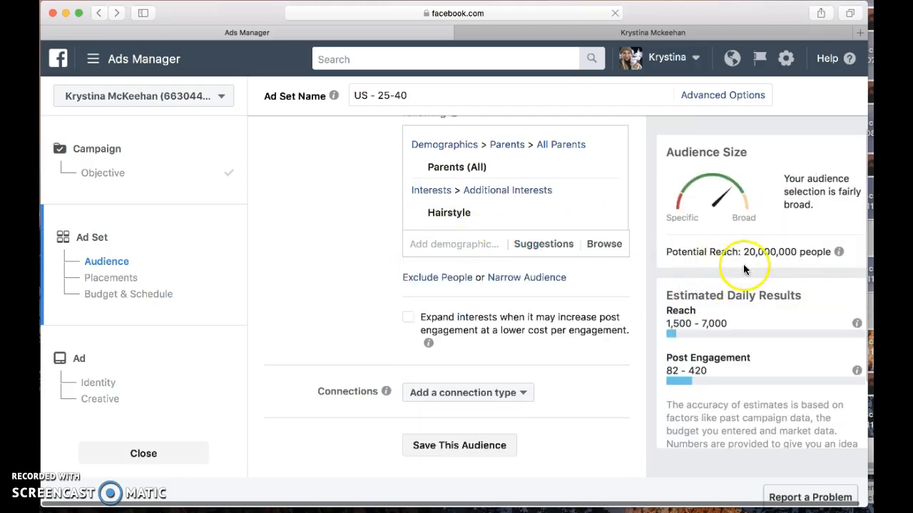
{"action": "mouse_move", "coordinate": [555, 206]}
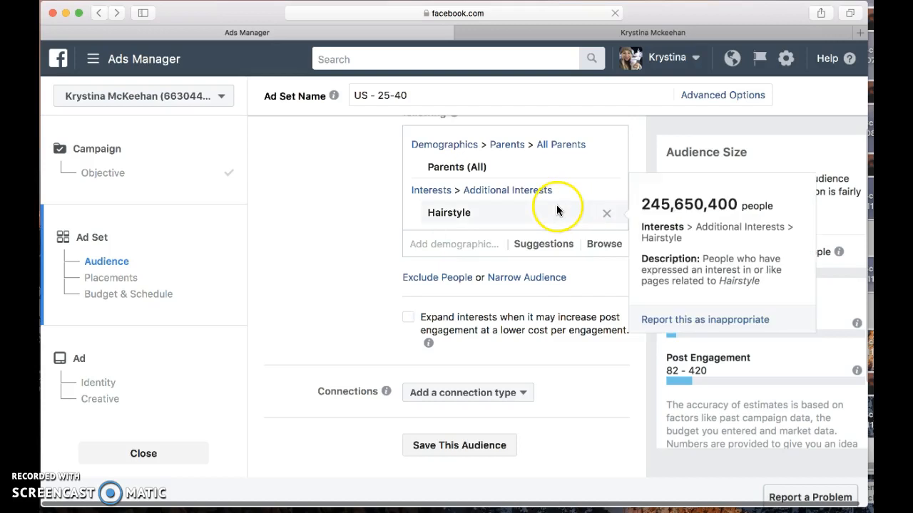
{"action": "left_click", "coordinate": [607, 216]}
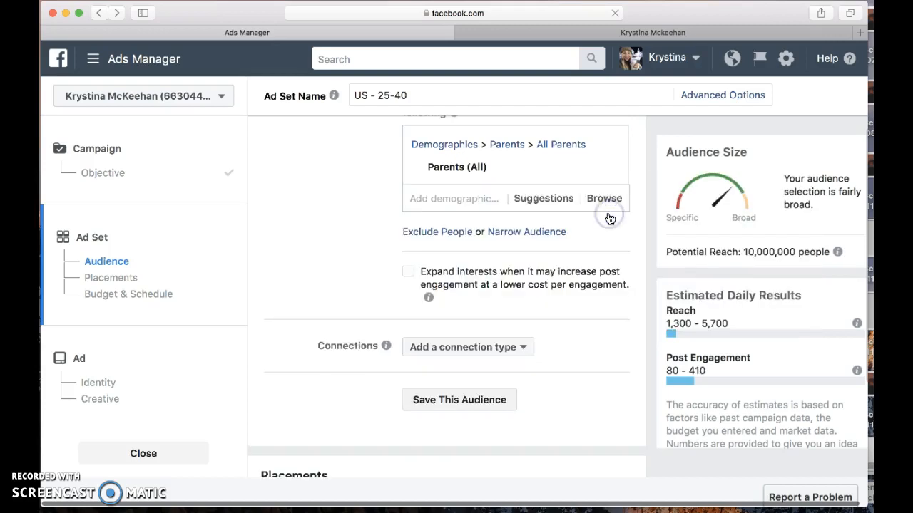
{"action": "left_click", "coordinate": [529, 233]}
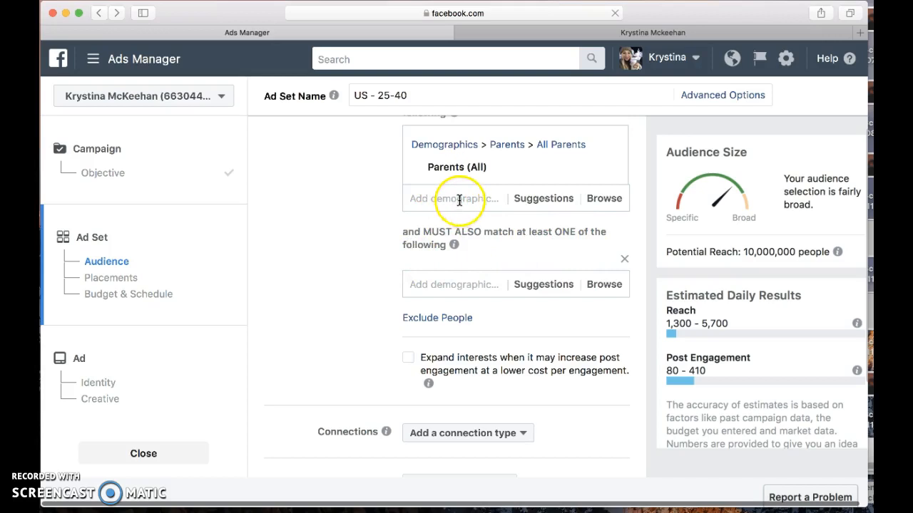
{"action": "left_click", "coordinate": [445, 284]}
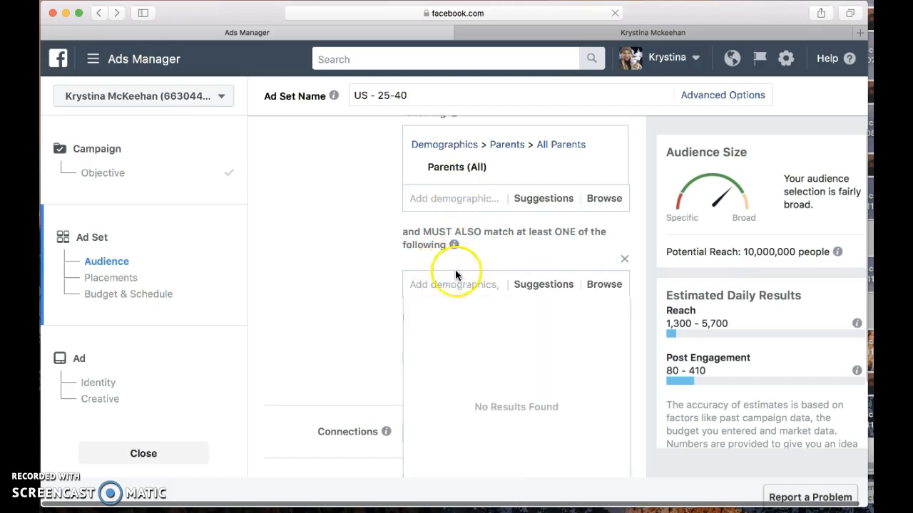
{"action": "left_click", "coordinate": [623, 261]}
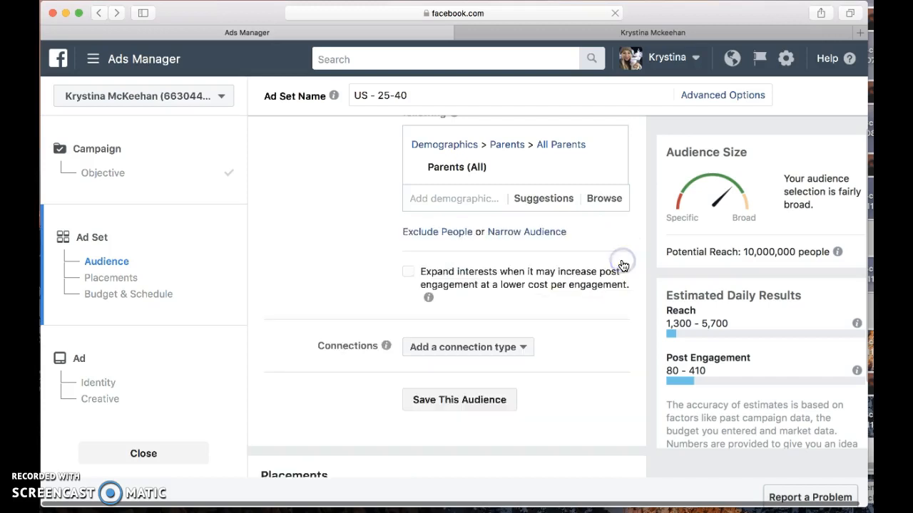
Step: Narrow the audience with an additional must-also-match condition and search its targeting options for "Hairstylists"
{"action": "left_click", "coordinate": [536, 233]}
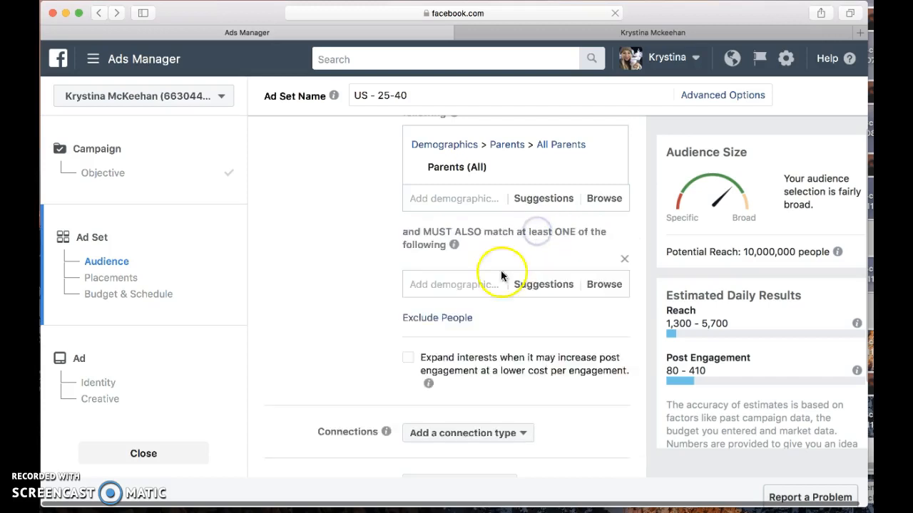
{"action": "left_click", "coordinate": [452, 284]}
{"action": "type", "text": "Hairs"}
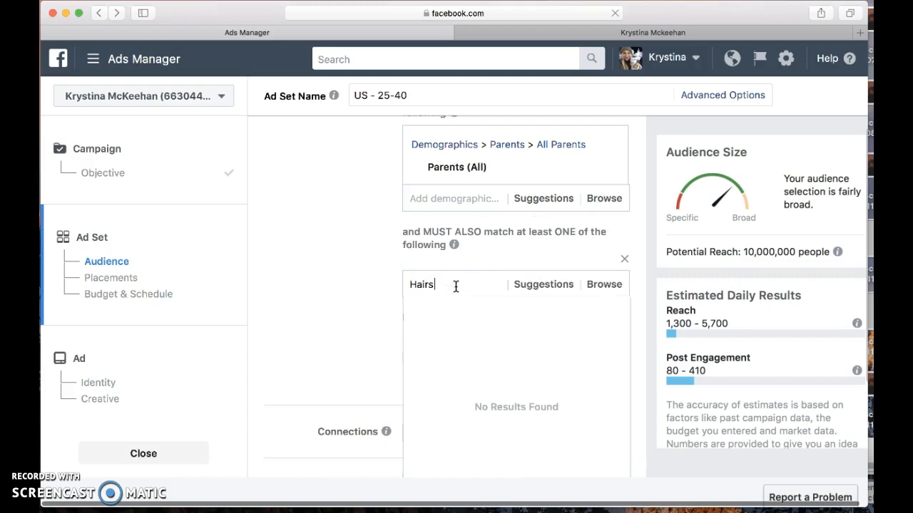
{"action": "type", "text": "tylists"}
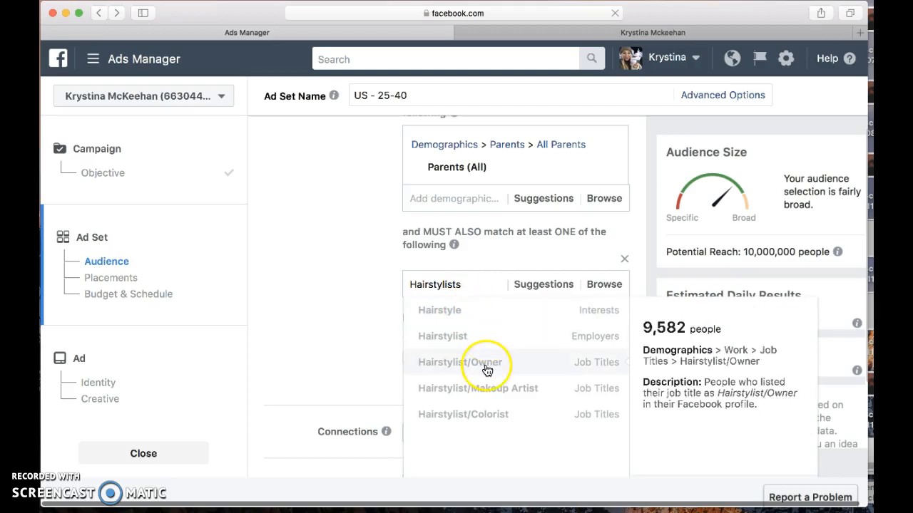
Step: Replace the narrowing search with "cosmetologist" and require the Cosmetologist job title
{"action": "left_click_drag", "start_coordinate": [477, 284], "coordinate": [394, 283]}
{"action": "key", "text": "BackSpace"}
{"action": "type", "text": "cosmet"}
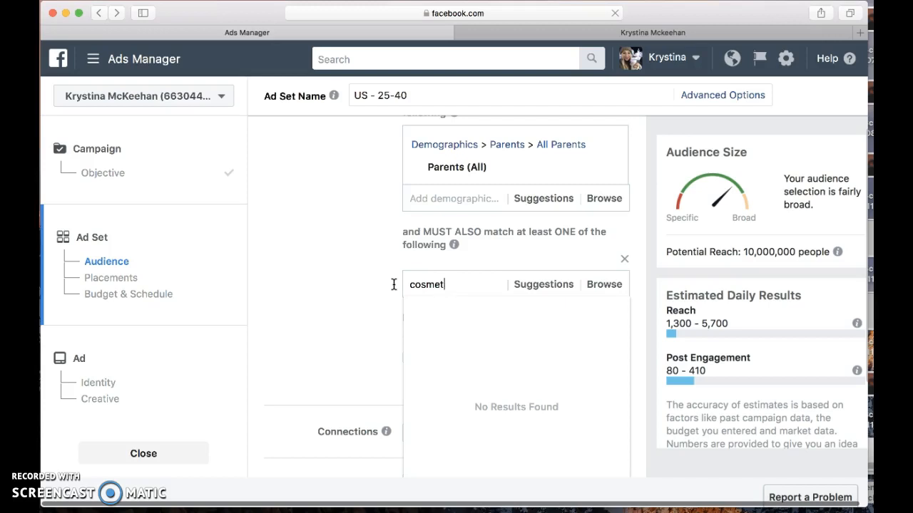
{"action": "type", "text": "ologist"}
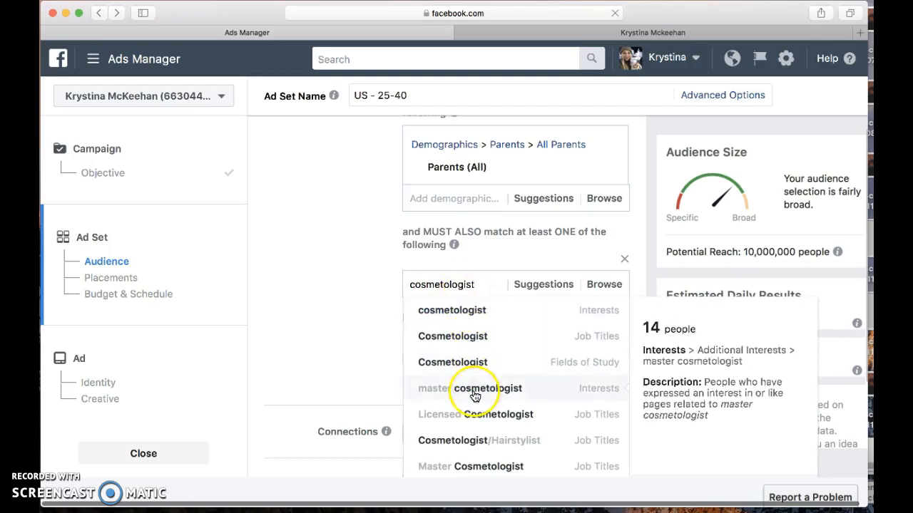
{"action": "left_click", "coordinate": [476, 339]}
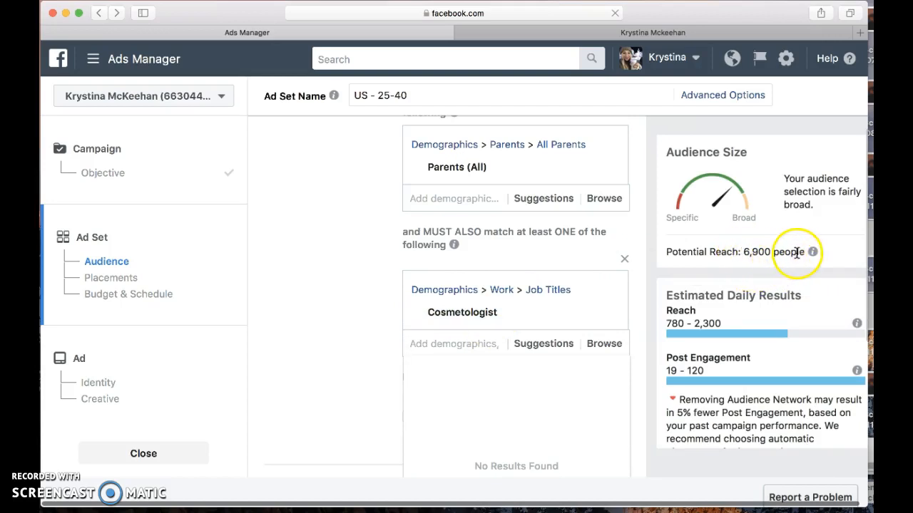
{"action": "left_click", "coordinate": [319, 269]}
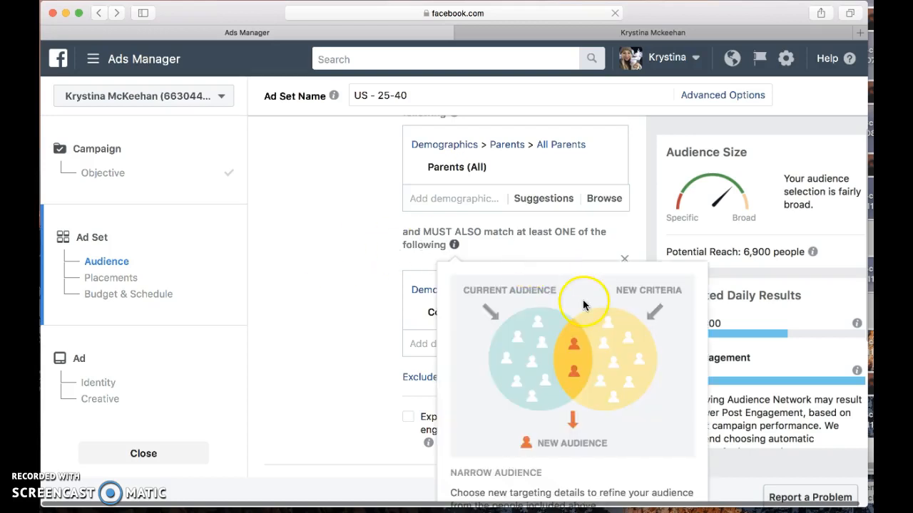
{"action": "double_click", "coordinate": [757, 252]}
{"action": "left_click", "coordinate": [768, 252]}
Step: Try narrowing the audience further with The Walt Disney Company interest from a "disney" search, and remove that condition
{"action": "scroll", "coordinate": [601, 360], "scroll_direction": "down", "scroll_amount": 2}
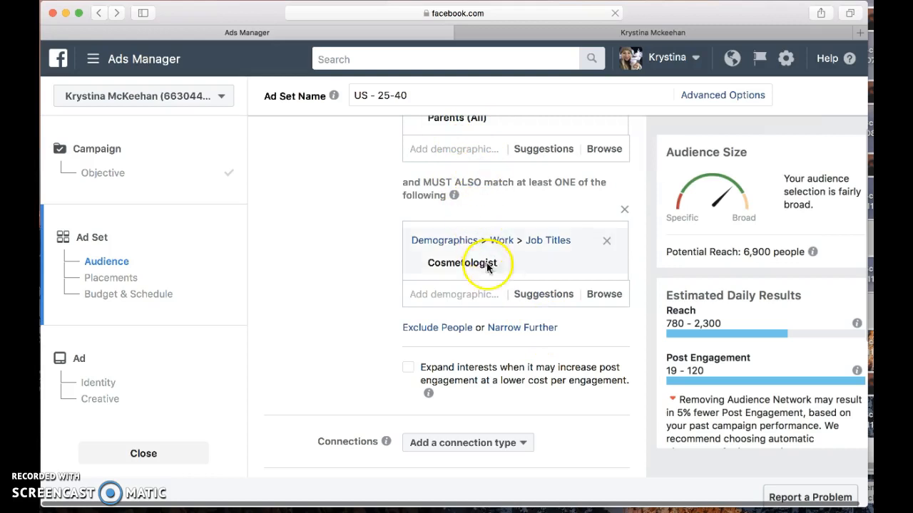
{"action": "left_click", "coordinate": [510, 332]}
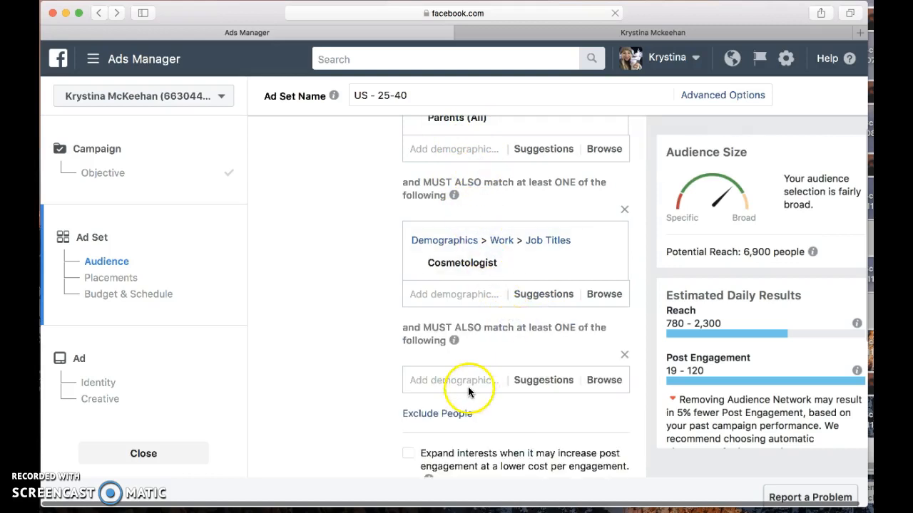
{"action": "left_click", "coordinate": [469, 383]}
{"action": "type", "text": "dis"}
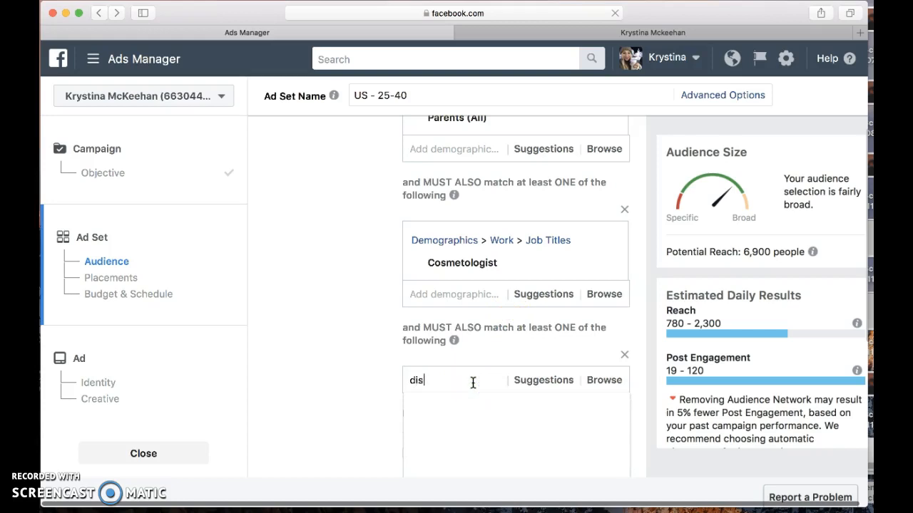
{"action": "type", "text": "ney"}
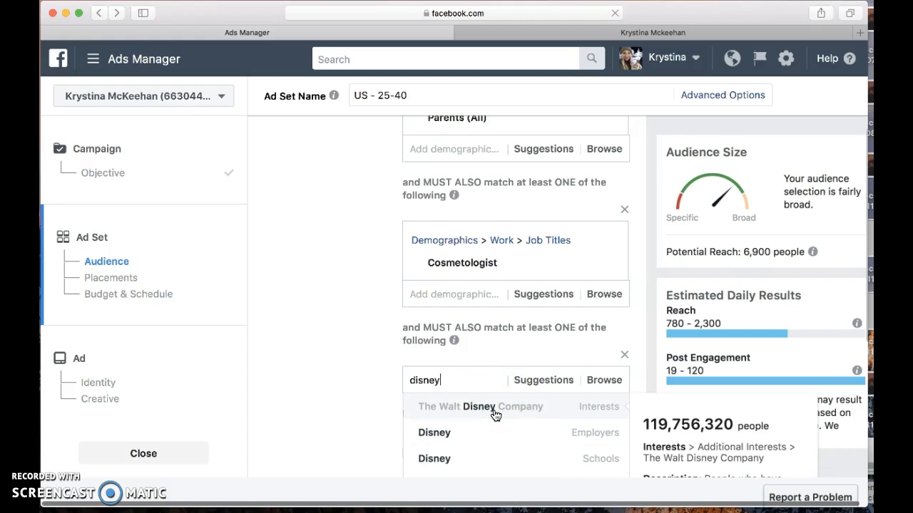
{"action": "left_click", "coordinate": [503, 432]}
{"action": "left_click", "coordinate": [506, 415]}
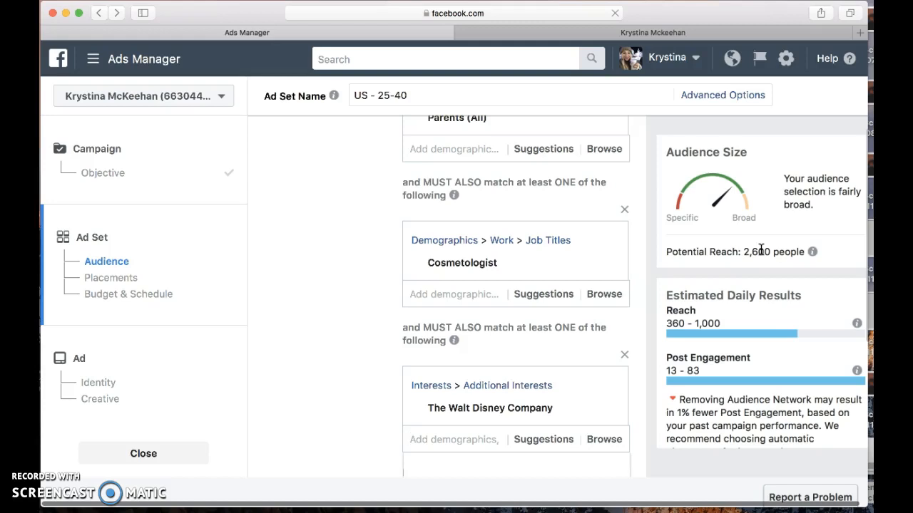
{"action": "left_click", "coordinate": [624, 354]}
Step: Save this audience under the name "Hairstylists"
{"action": "scroll", "coordinate": [515, 375], "scroll_direction": "down", "scroll_amount": 3}
{"action": "scroll", "coordinate": [516, 382], "scroll_direction": "down", "scroll_amount": 3}
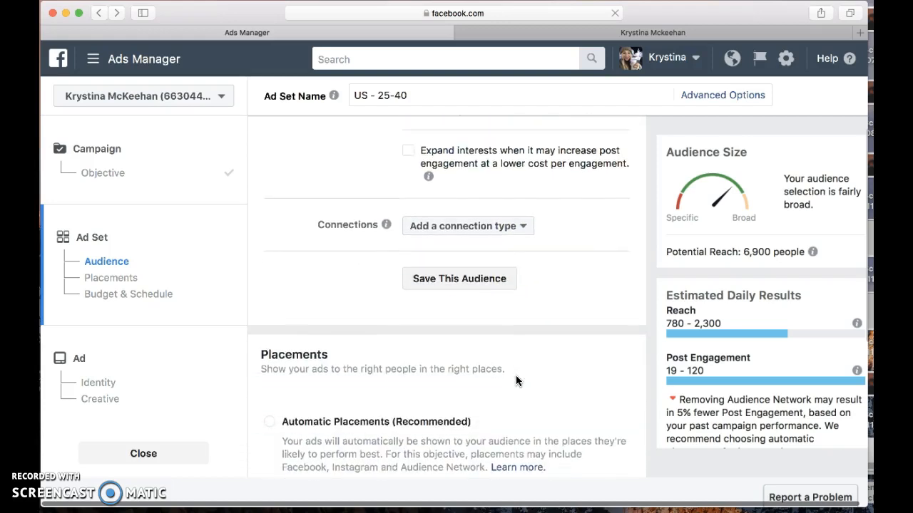
{"action": "left_click", "coordinate": [481, 280]}
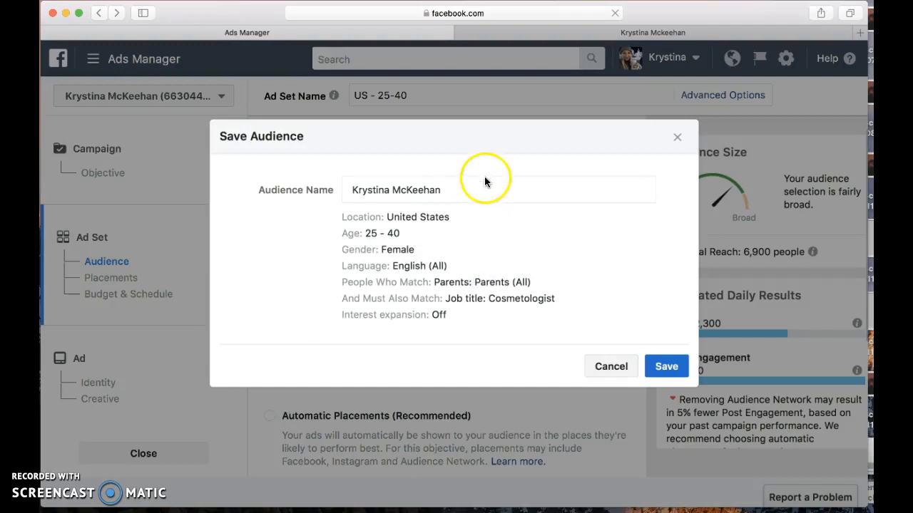
{"action": "left_click", "coordinate": [483, 187]}
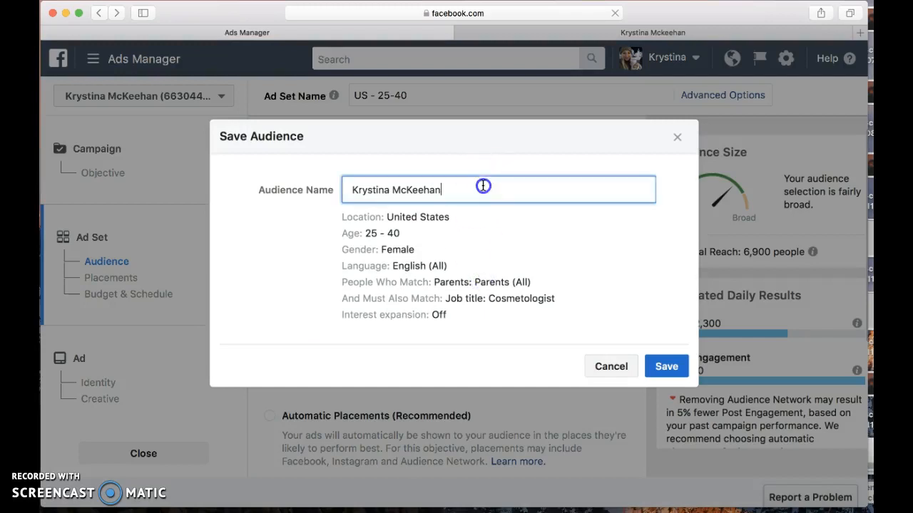
{"action": "key", "text": "BackSpace"}
{"action": "key", "text": "BackSpace"}
{"action": "key", "text": "BackSpace"}
{"action": "key", "text": "BackSpace"}
{"action": "key", "text": "BackSpace"}
{"action": "key", "text": "BackSpace"}
{"action": "key", "text": "BackSpace"}
{"action": "key", "text": "BackSpace"}
{"action": "key", "text": "BackSpace"}
{"action": "key", "text": "BackSpace"}
{"action": "key", "text": "BackSpace"}
{"action": "key", "text": "BackSpace"}
{"action": "key", "text": "BackSpace"}
{"action": "key", "text": "BackSpace"}
{"action": "key", "text": "BackSpace"}
{"action": "key", "text": "BackSpace"}
{"action": "key", "text": "BackSpace"}
{"action": "type", "text": "Hairstylists"}
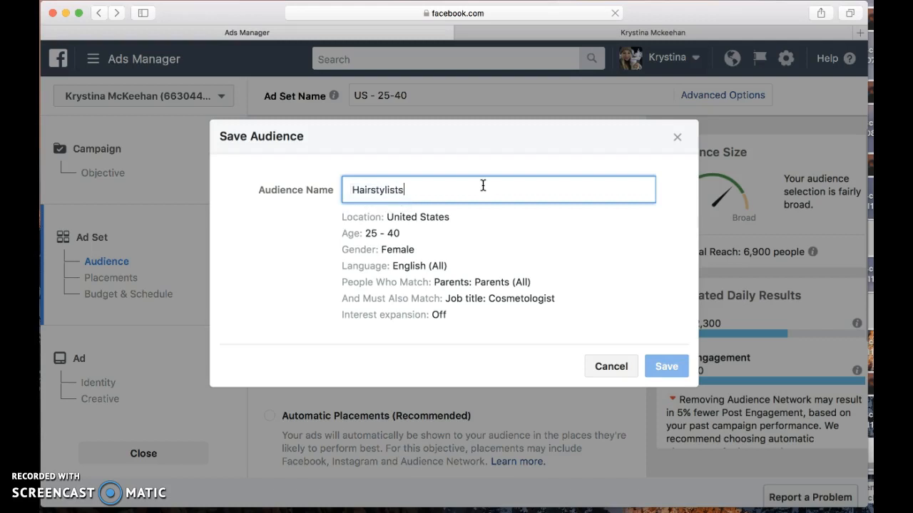
{"action": "left_click", "coordinate": [667, 366]}
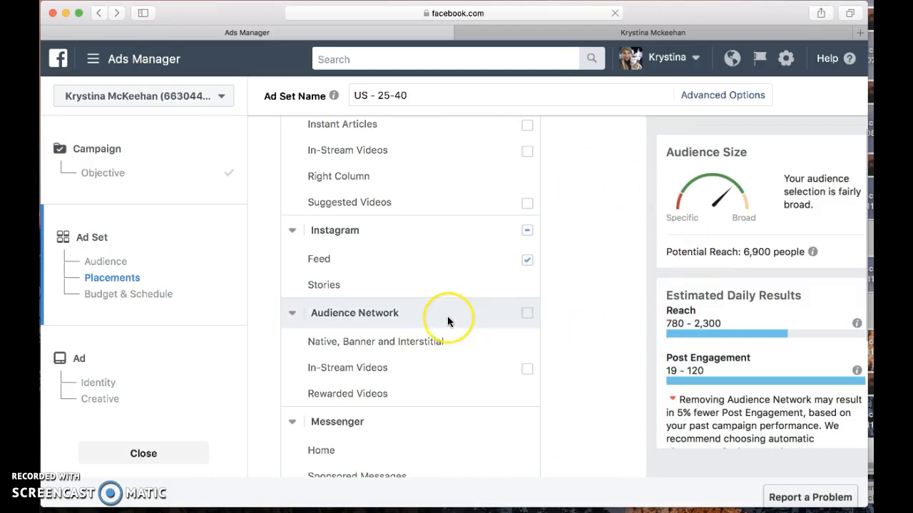
Step: Review the ad set's platform placements and exclude Instagram from them
{"action": "scroll", "coordinate": [447, 321], "scroll_direction": "up", "scroll_amount": 4}
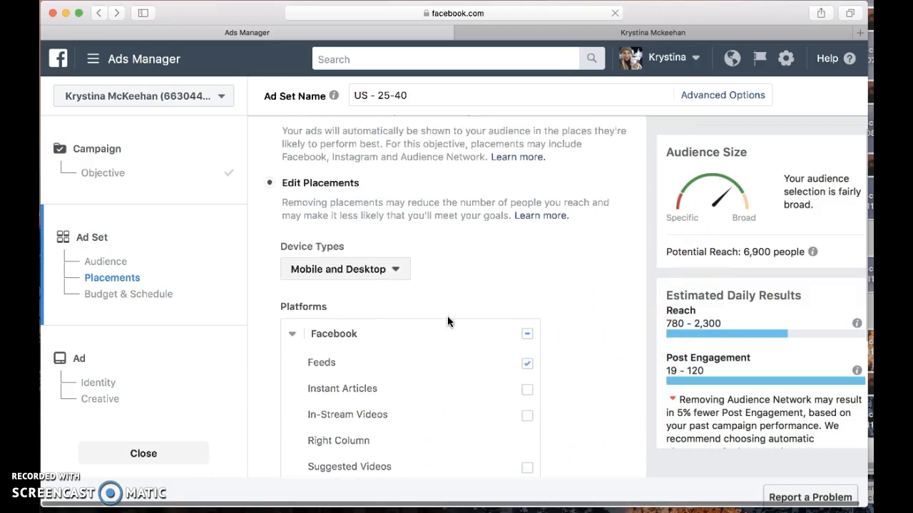
{"action": "scroll", "coordinate": [447, 318], "scroll_direction": "down", "scroll_amount": 1}
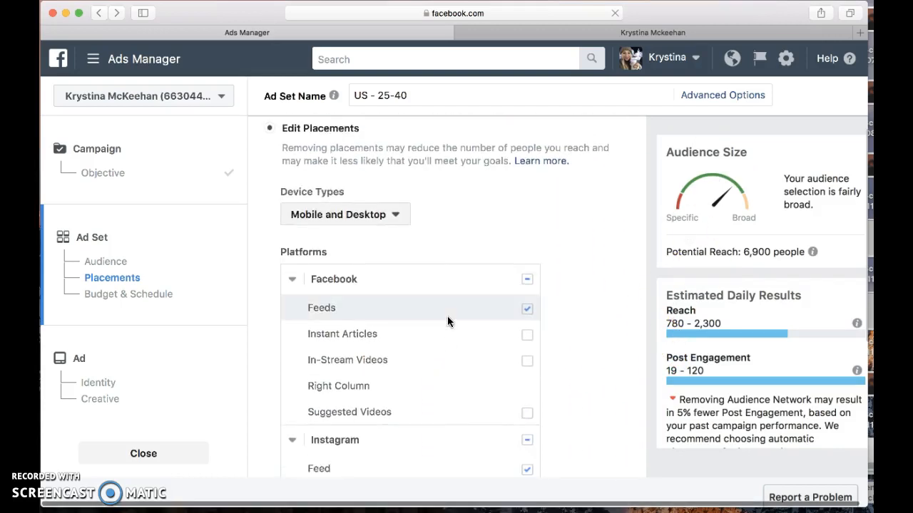
{"action": "scroll", "coordinate": [447, 322], "scroll_direction": "down", "scroll_amount": 2}
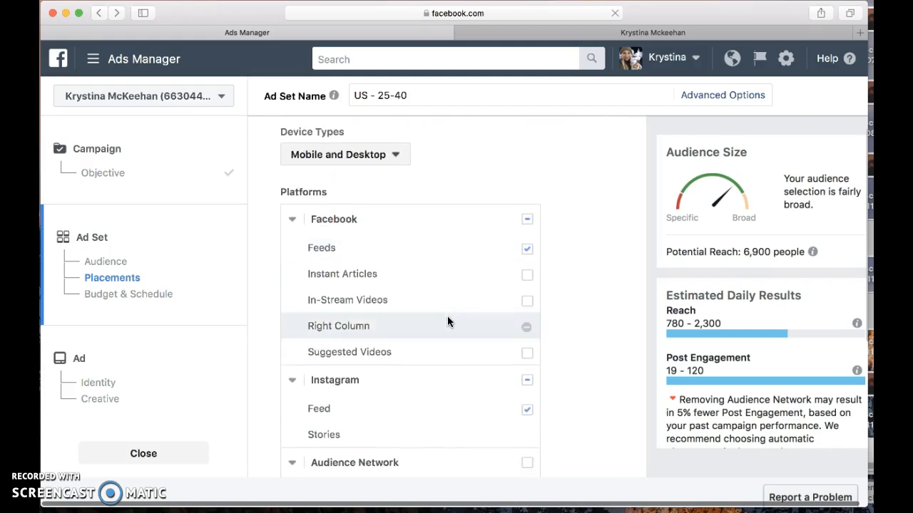
{"action": "left_click", "coordinate": [535, 243]}
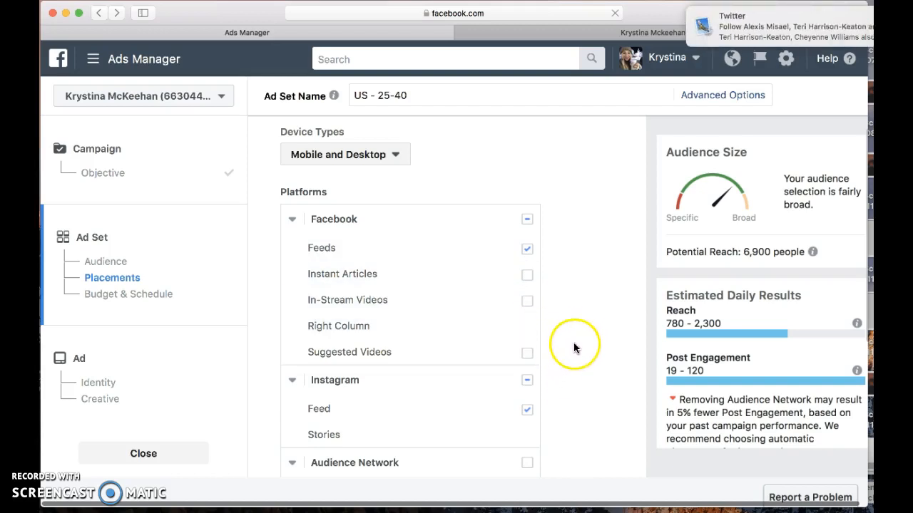
{"action": "scroll", "coordinate": [554, 381], "scroll_direction": "down", "scroll_amount": 2}
{"action": "left_click", "coordinate": [528, 303]}
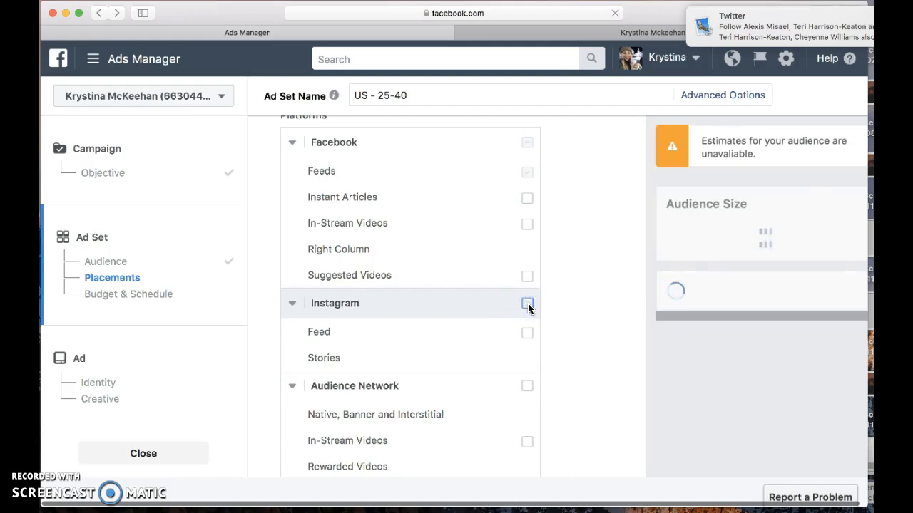
{"action": "scroll", "coordinate": [565, 347], "scroll_direction": "down", "scroll_amount": 2}
{"action": "scroll", "coordinate": [566, 349], "scroll_direction": "down", "scroll_amount": 6}
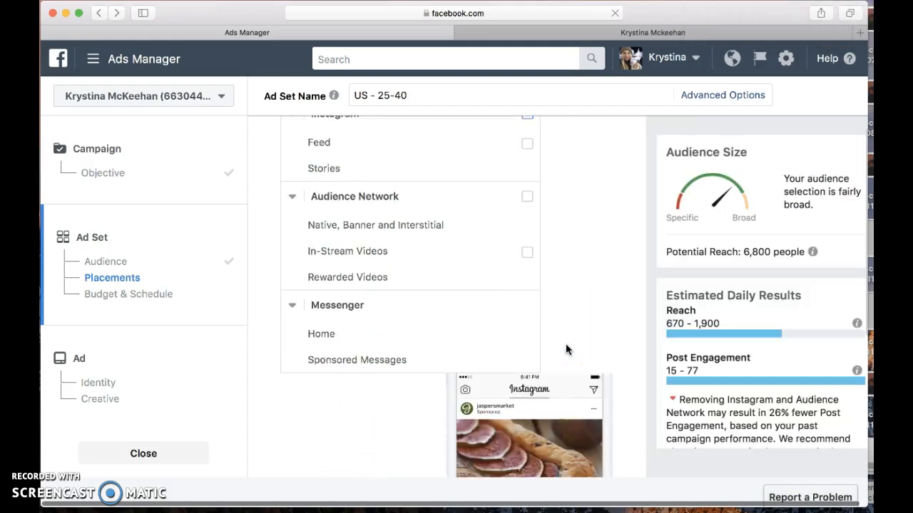
Step: Set the ad set's lifetime budget to $5.00 in the Budget & Schedule section
{"action": "scroll", "coordinate": [565, 349], "scroll_direction": "down", "scroll_amount": 4}
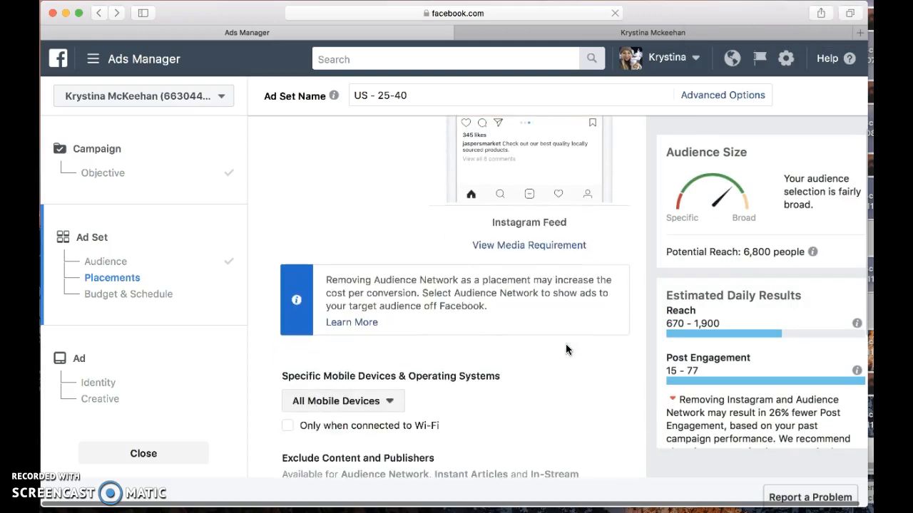
{"action": "scroll", "coordinate": [565, 349], "scroll_direction": "down", "scroll_amount": 3}
{"action": "scroll", "coordinate": [565, 348], "scroll_direction": "down", "scroll_amount": 2}
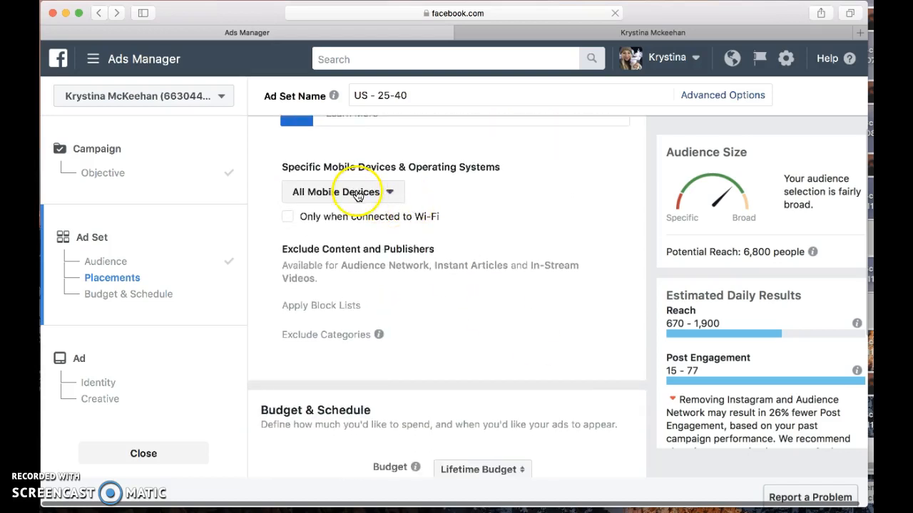
{"action": "scroll", "coordinate": [478, 260], "scroll_direction": "down", "scroll_amount": 5}
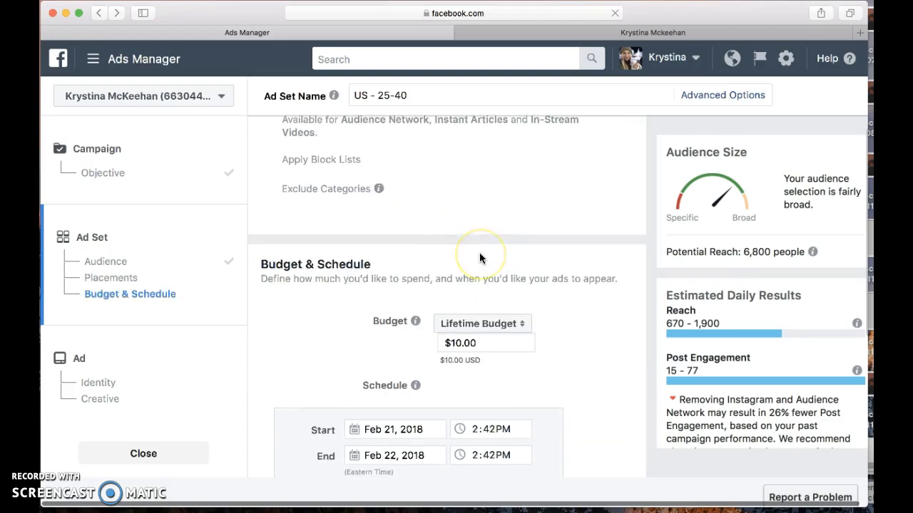
{"action": "scroll", "coordinate": [479, 258], "scroll_direction": "down", "scroll_amount": 1}
{"action": "left_click", "coordinate": [498, 224]}
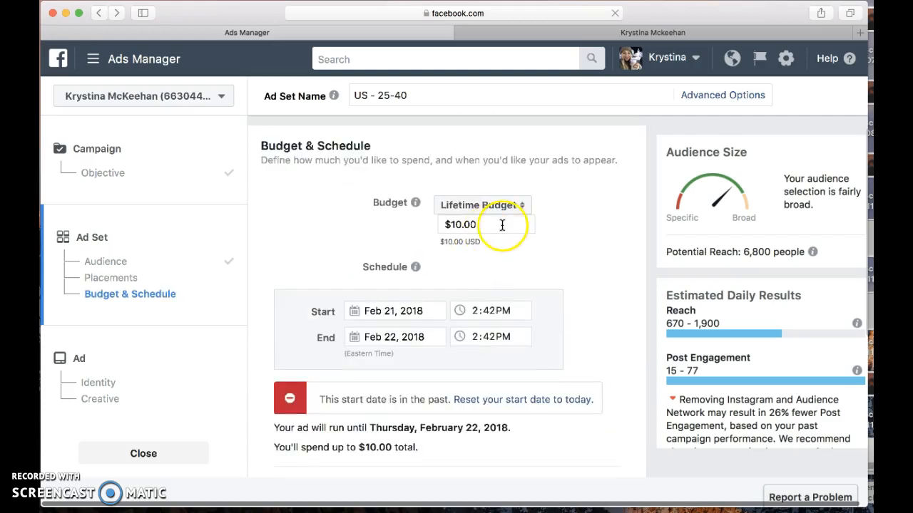
{"action": "left_click", "coordinate": [500, 224]}
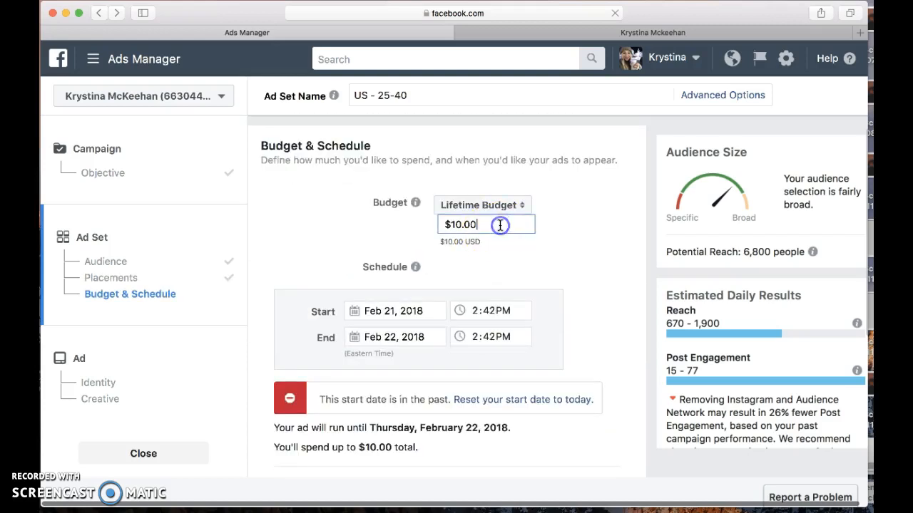
{"action": "left_click", "coordinate": [394, 313]}
{"action": "left_click", "coordinate": [406, 340]}
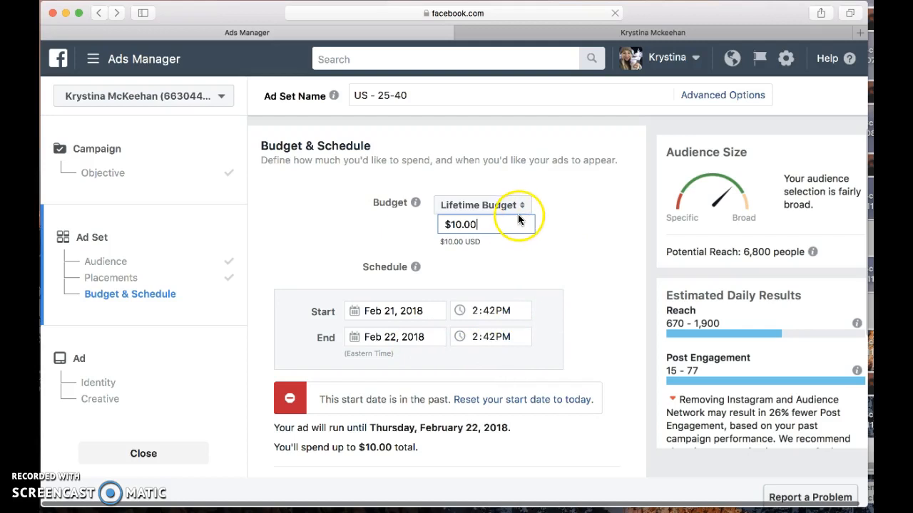
{"action": "left_click", "coordinate": [490, 225]}
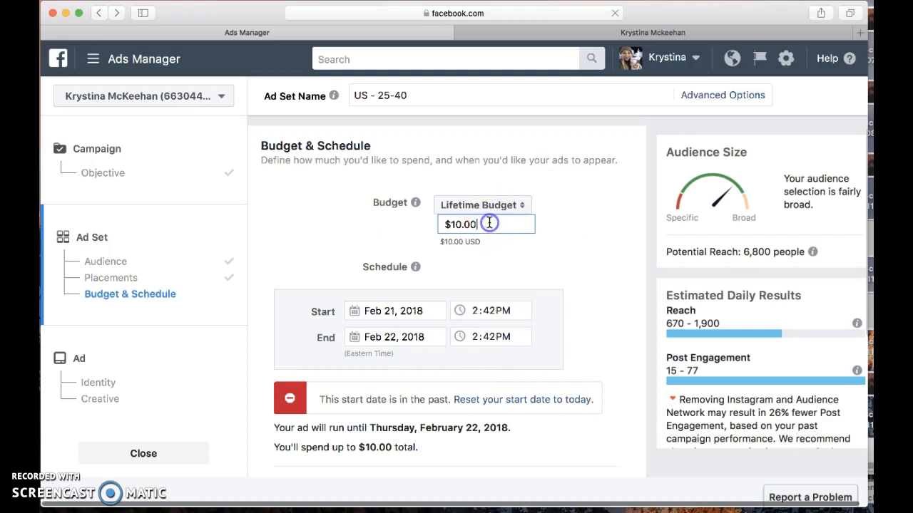
{"action": "key", "text": "super+a"}
{"action": "key", "text": "BackSpace"}
{"action": "type", "text": "5"}
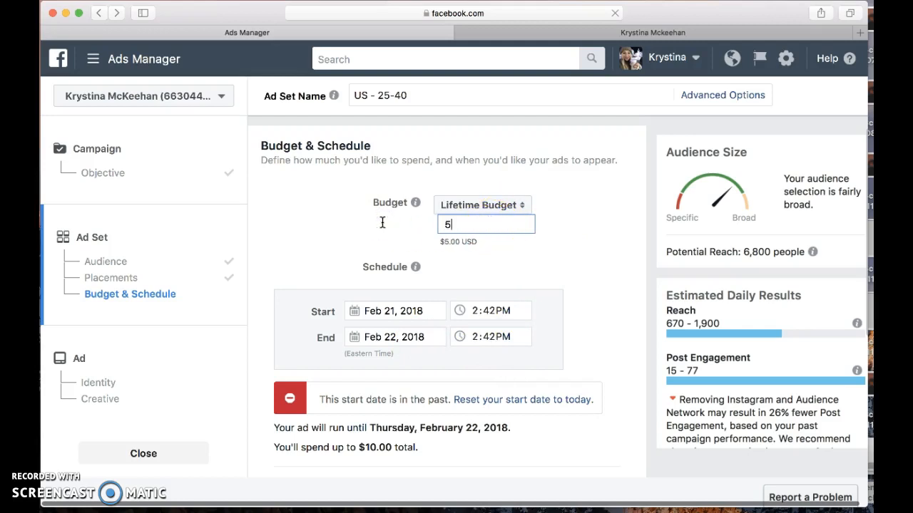
{"action": "type", "text": ".00"}
{"action": "left_click", "coordinate": [485, 232]}
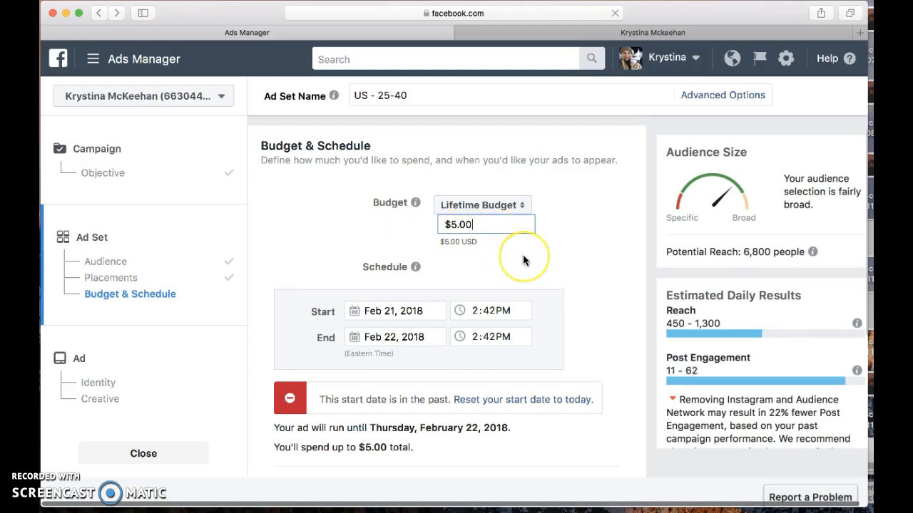
Step: Switch the ad set to a daily budget and set the amount to $5.00
{"action": "left_click", "coordinate": [521, 205]}
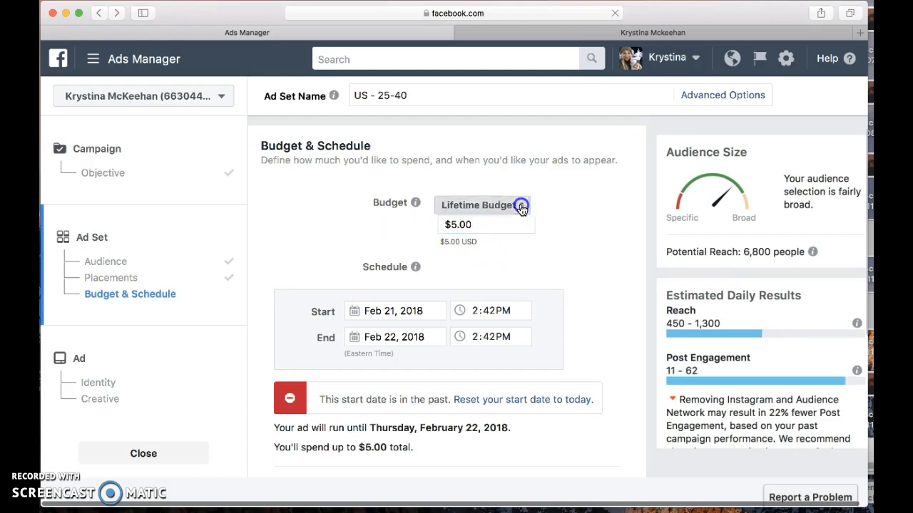
{"action": "left_click", "coordinate": [495, 184]}
{"action": "left_click", "coordinate": [554, 205]}
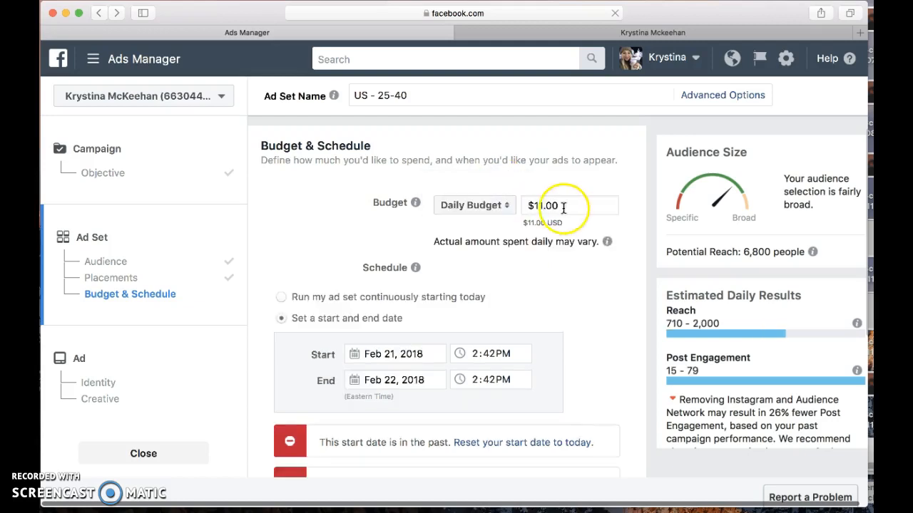
{"action": "key", "text": "super+a"}
{"action": "key", "text": "BackSpace"}
{"action": "type", "text": "5"}
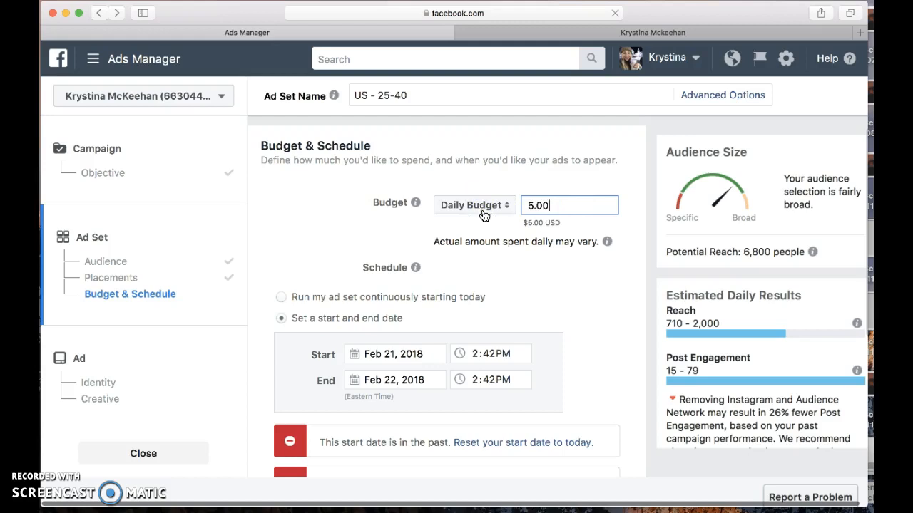
{"action": "type", "text": ".00"}
{"action": "left_click", "coordinate": [604, 229]}
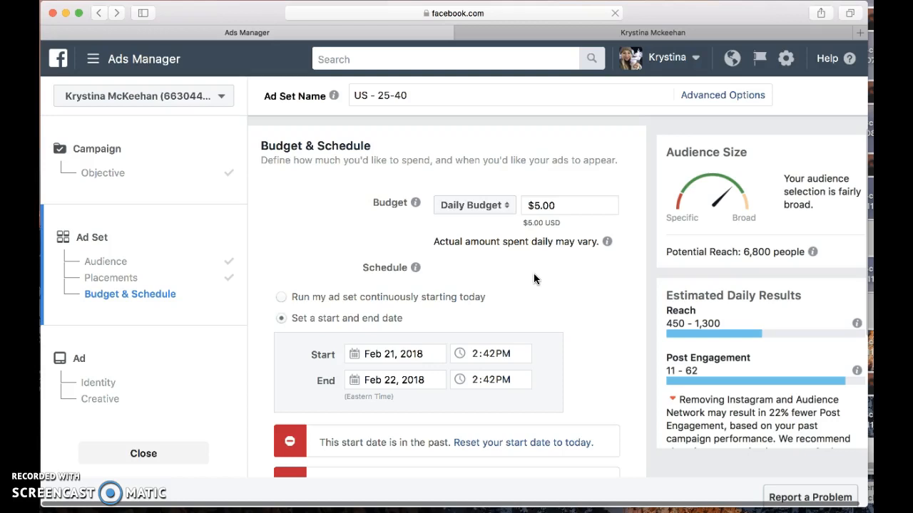
Step: Schedule the ad set to run continuously starting today
{"action": "scroll", "coordinate": [526, 311], "scroll_direction": "down", "scroll_amount": 3}
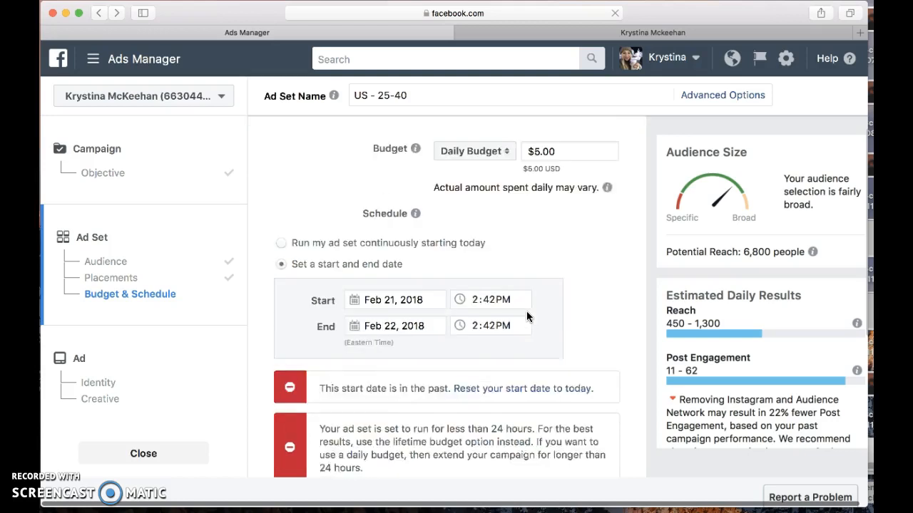
{"action": "scroll", "coordinate": [526, 311], "scroll_direction": "up", "scroll_amount": 2}
{"action": "left_click", "coordinate": [343, 292]}
{"action": "left_click", "coordinate": [284, 255]}
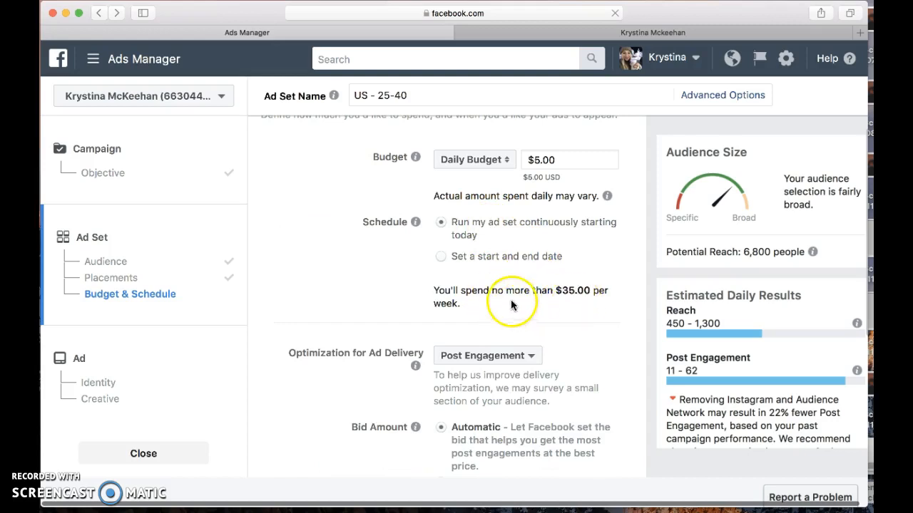
Step: Review the ad delivery optimization, bid and delivery type options, and continue to the ad's identity settings
{"action": "scroll", "coordinate": [568, 341], "scroll_direction": "down", "scroll_amount": 2}
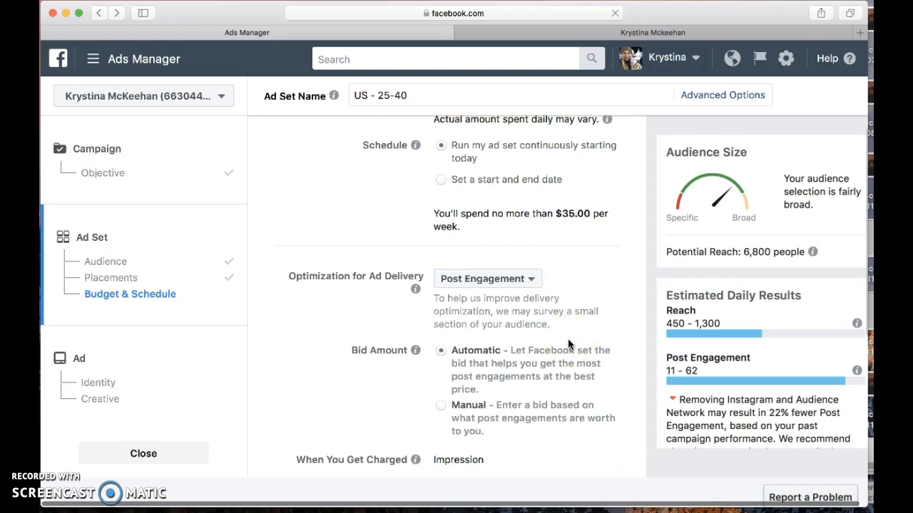
{"action": "scroll", "coordinate": [568, 339], "scroll_direction": "down", "scroll_amount": 2}
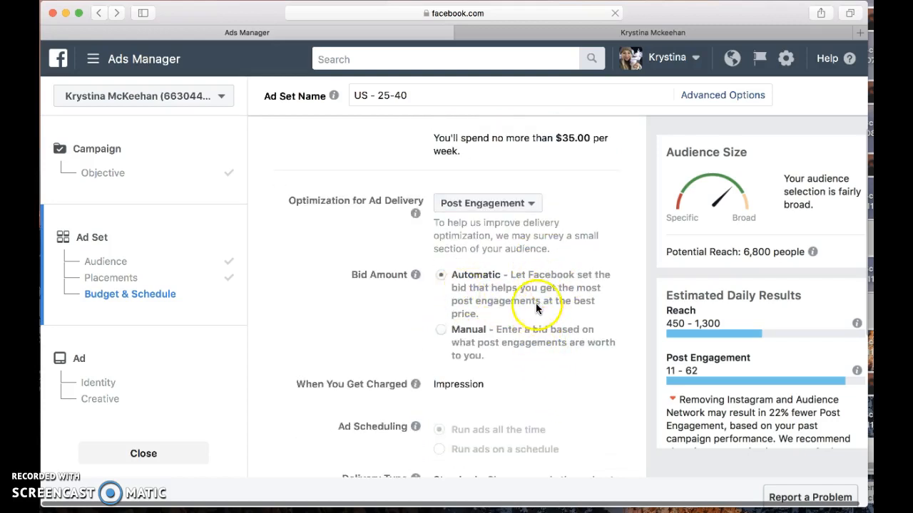
{"action": "scroll", "coordinate": [560, 410], "scroll_direction": "down", "scroll_amount": 2}
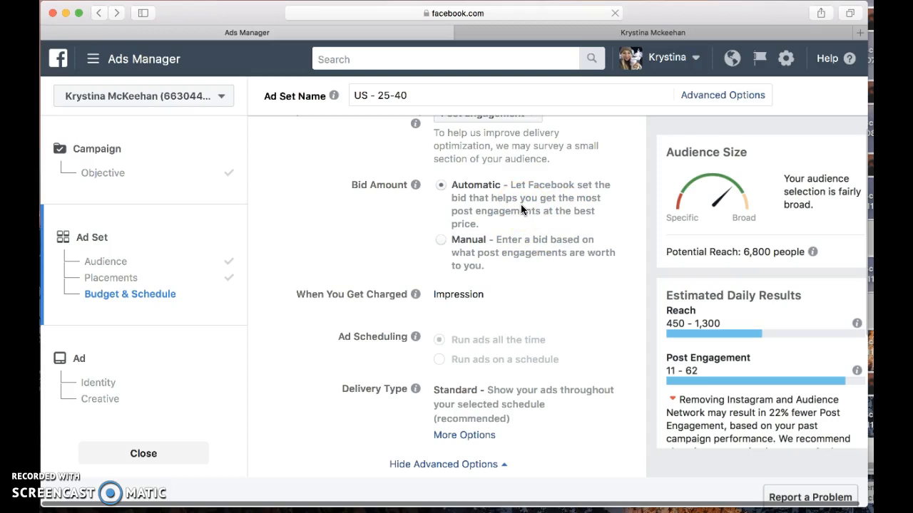
{"action": "scroll", "coordinate": [520, 209], "scroll_direction": "down", "scroll_amount": 2}
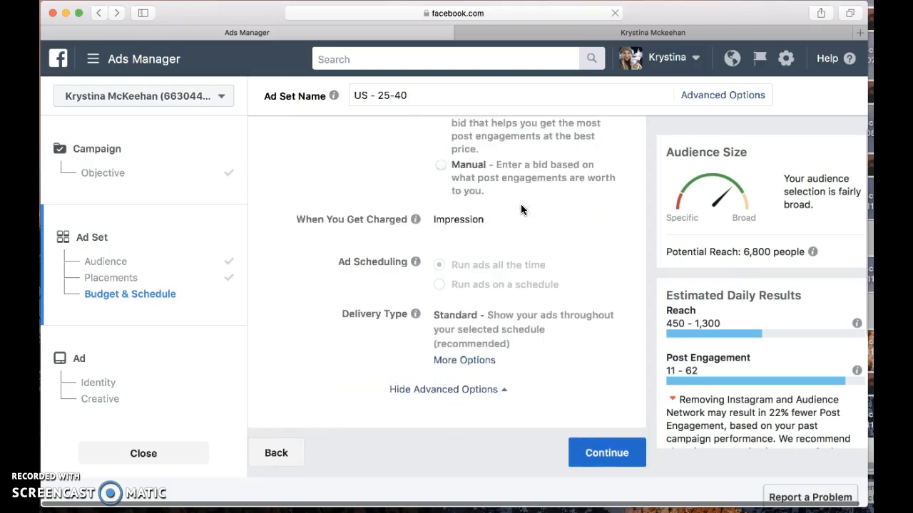
{"action": "left_click", "coordinate": [596, 462]}
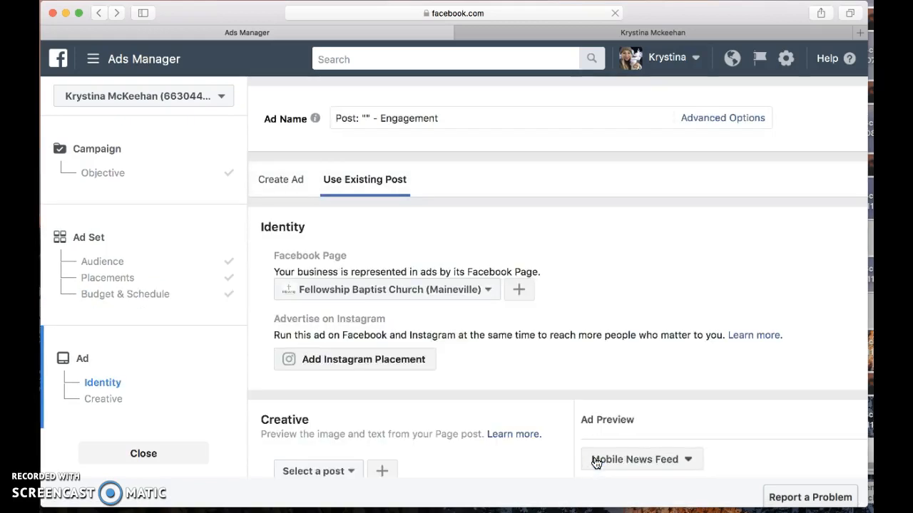
Step: Choose the advertiser's own-name page as the Facebook Page representing the business in the ad
{"action": "left_click", "coordinate": [491, 290]}
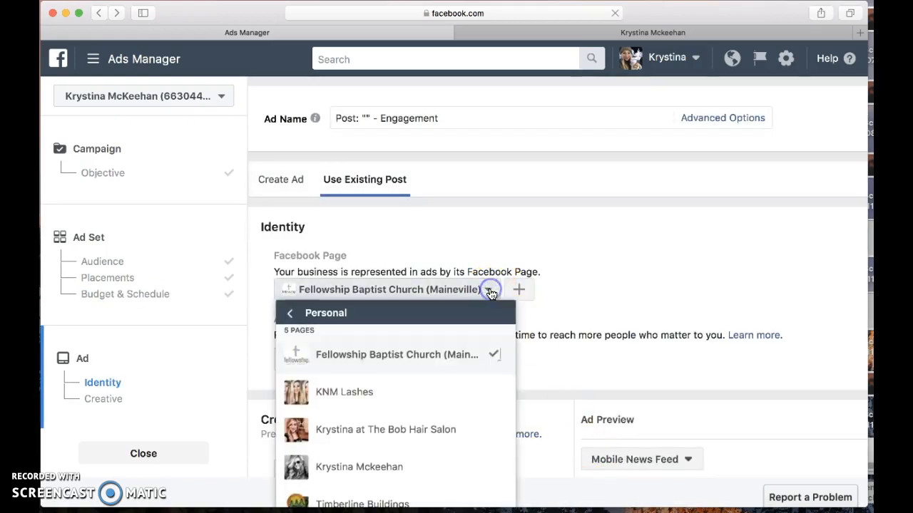
{"action": "left_click", "coordinate": [428, 466]}
{"action": "scroll", "coordinate": [559, 254], "scroll_direction": "down", "scroll_amount": 1}
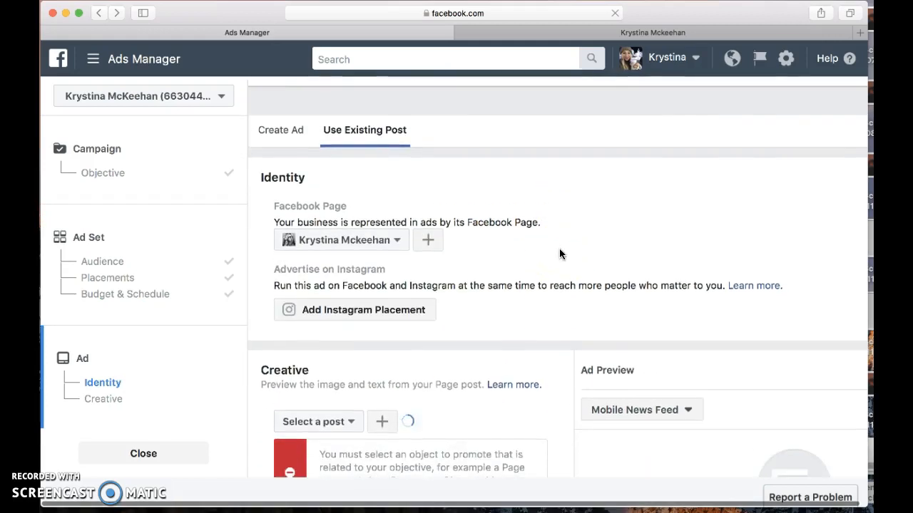
Step: Check the page's existing posts for the creative, and start creating a new page post instead
{"action": "scroll", "coordinate": [559, 254], "scroll_direction": "down", "scroll_amount": 5}
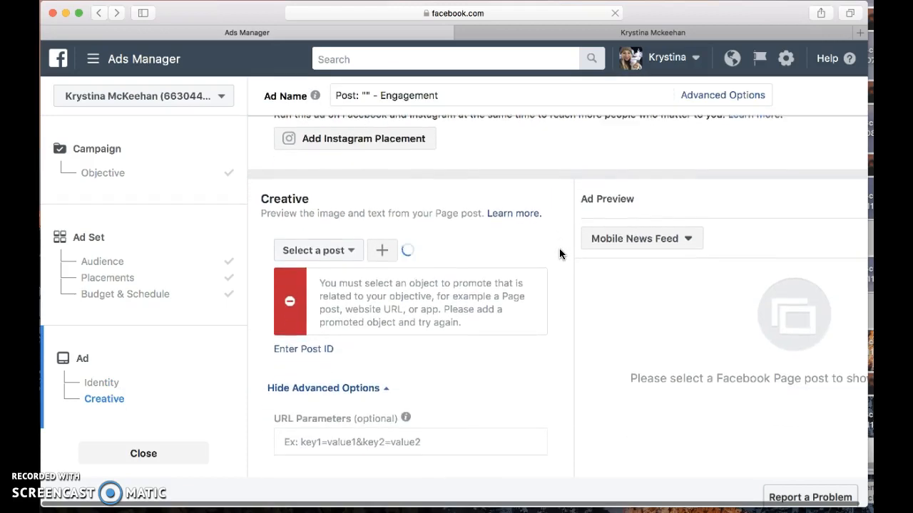
{"action": "left_click", "coordinate": [351, 252]}
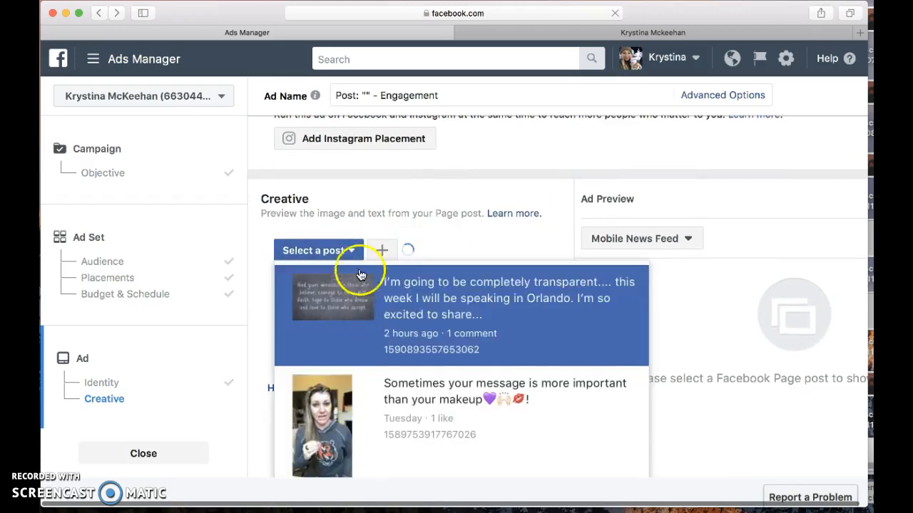
{"action": "left_click", "coordinate": [348, 244]}
{"action": "left_click", "coordinate": [382, 251]}
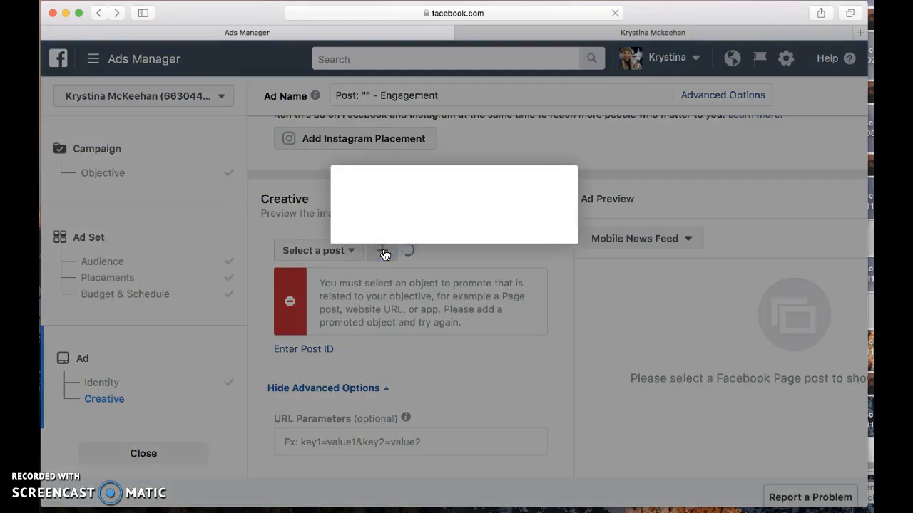
{"action": "left_click", "coordinate": [371, 247]}
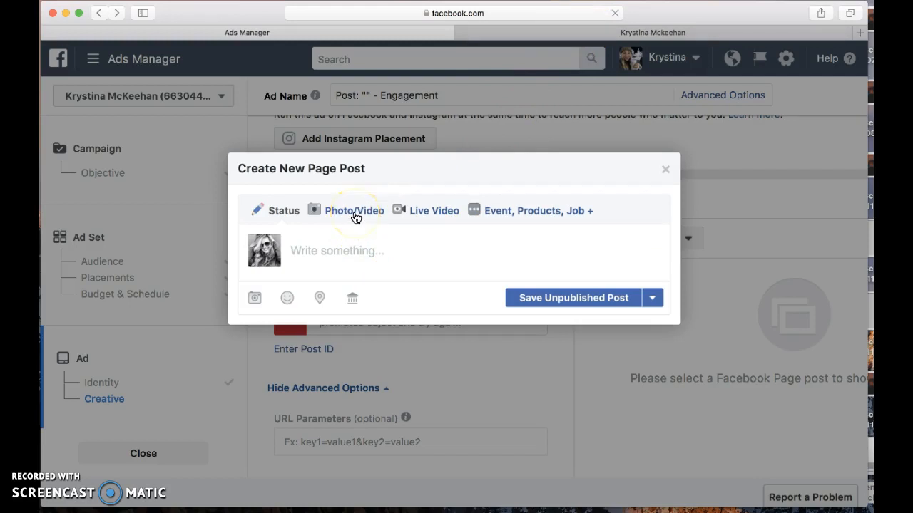
Step: Copy the closing part of the published June 16, 2017 page post, from "The coolest part is" to "make a change in your family's life!"
{"action": "left_click", "coordinate": [734, 36]}
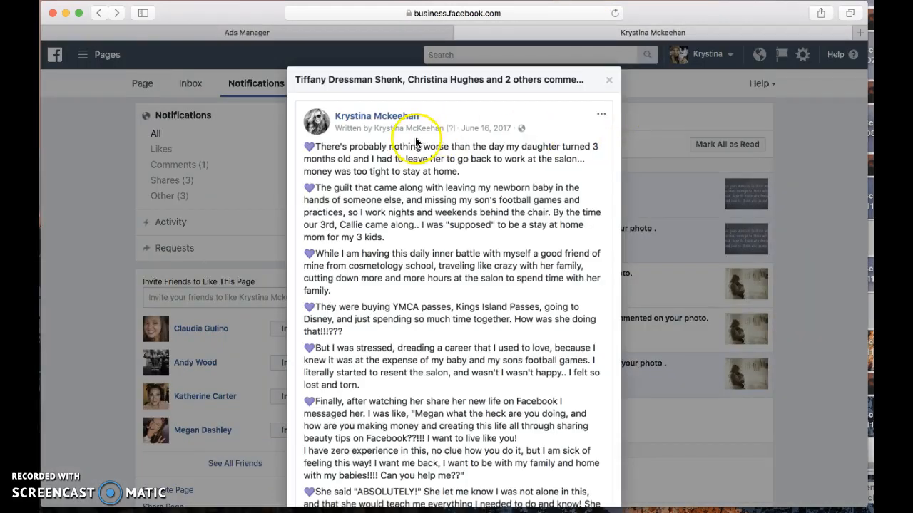
{"action": "left_click_drag", "start_coordinate": [316, 148], "coordinate": [543, 512]}
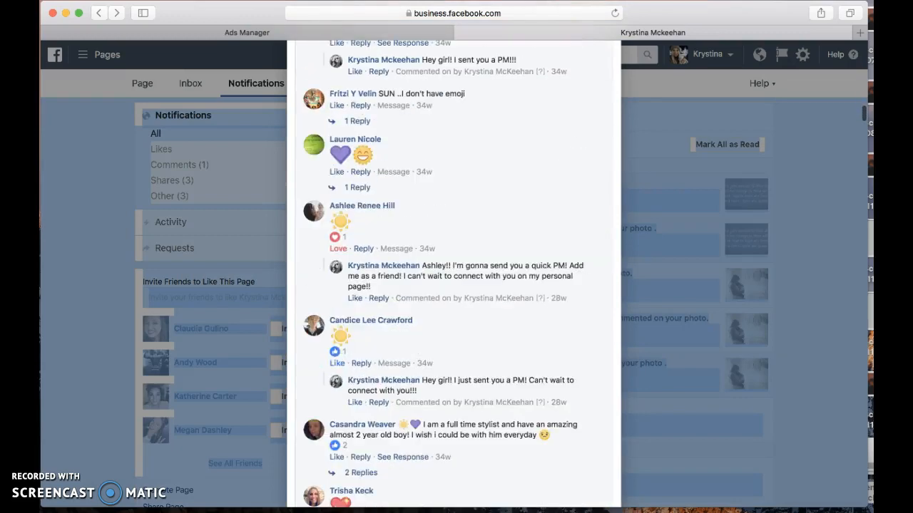
{"action": "scroll", "coordinate": [522, 447], "scroll_direction": "up", "scroll_amount": 15}
{"action": "scroll", "coordinate": [522, 447], "scroll_direction": "up", "scroll_amount": 20}
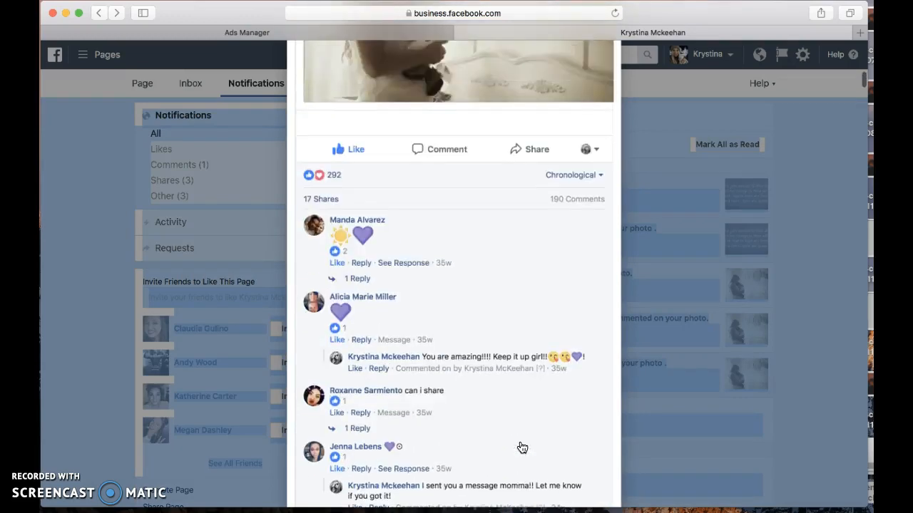
{"action": "scroll", "coordinate": [522, 447], "scroll_direction": "down", "scroll_amount": 2}
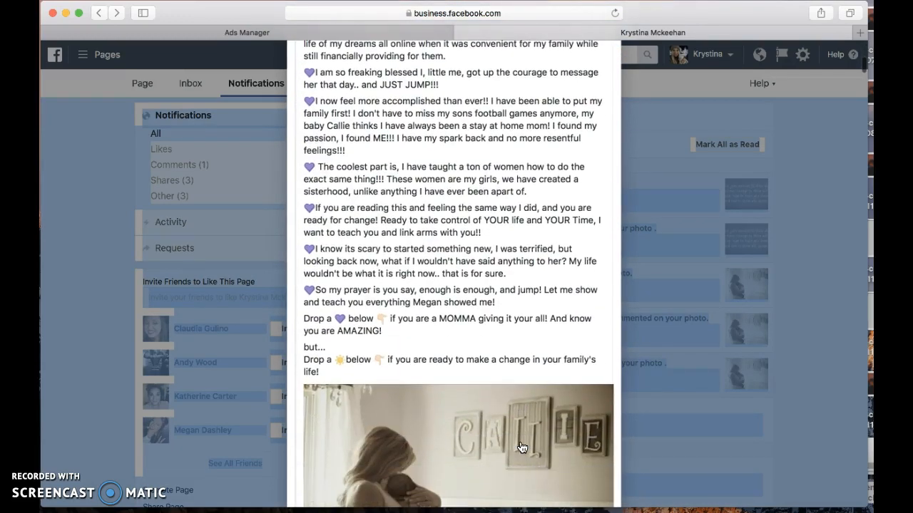
{"action": "left_click", "coordinate": [390, 375]}
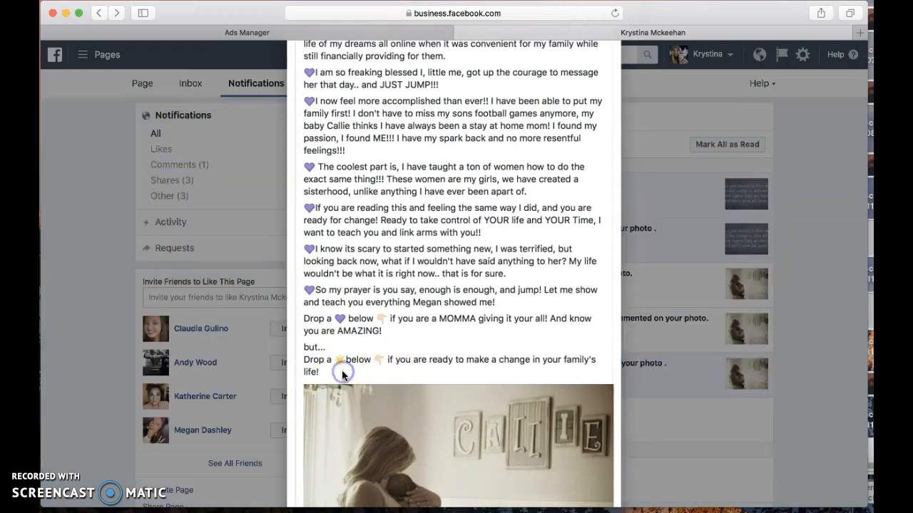
{"action": "left_click_drag", "start_coordinate": [320, 373], "coordinate": [309, 159]}
{"action": "right_click", "coordinate": [361, 248]}
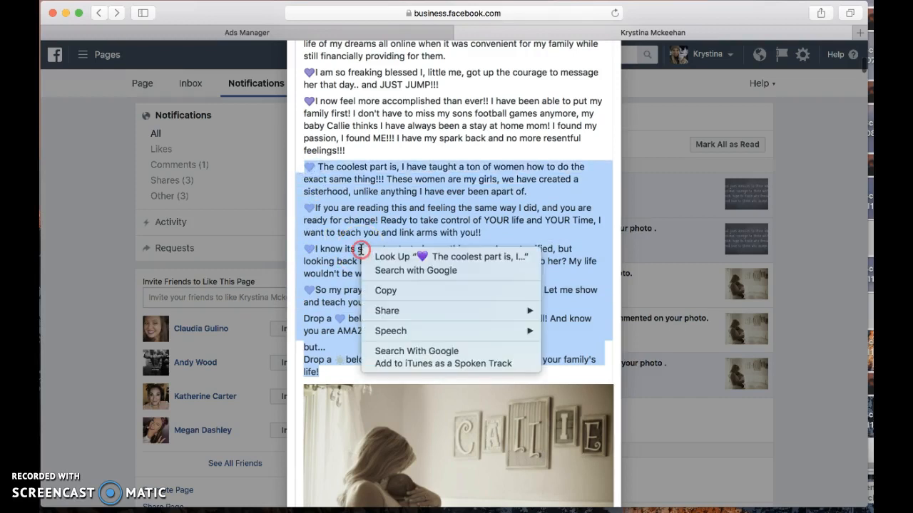
{"action": "left_click", "coordinate": [404, 292]}
Step: Return to Ads Manager and paste the copied text into the new page post
{"action": "left_click", "coordinate": [289, 33]}
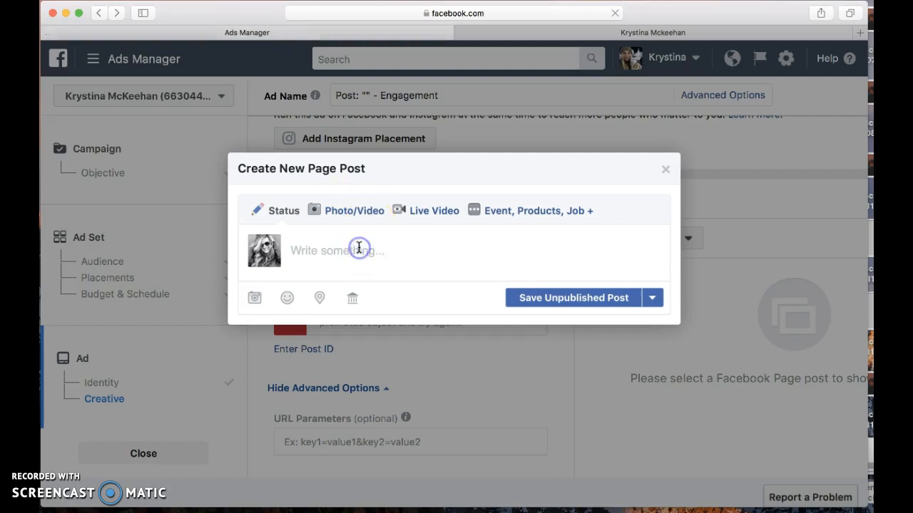
{"action": "right_click", "coordinate": [359, 247]}
{"action": "left_click", "coordinate": [376, 279]}
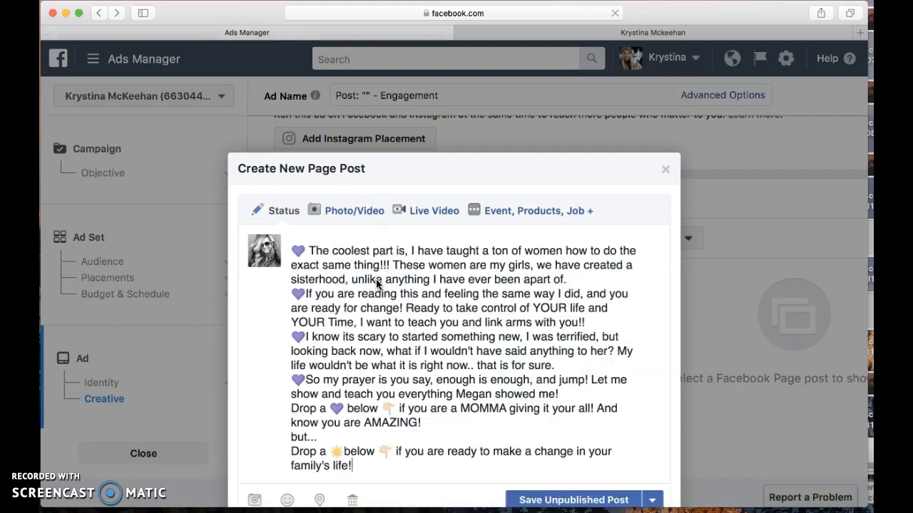
Step: Attach the photo IMG_8001.JPG from the Downloads folder to the new page post
{"action": "left_click", "coordinate": [256, 449]}
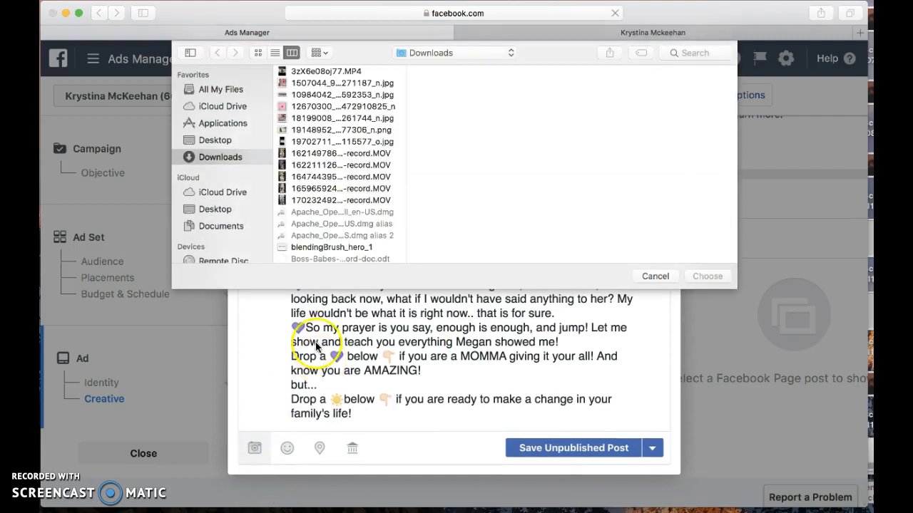
{"action": "scroll", "coordinate": [347, 199], "scroll_direction": "down", "scroll_amount": 5}
{"action": "scroll", "coordinate": [347, 199], "scroll_direction": "down", "scroll_amount": 15}
{"action": "scroll", "coordinate": [348, 199], "scroll_direction": "down", "scroll_amount": 10}
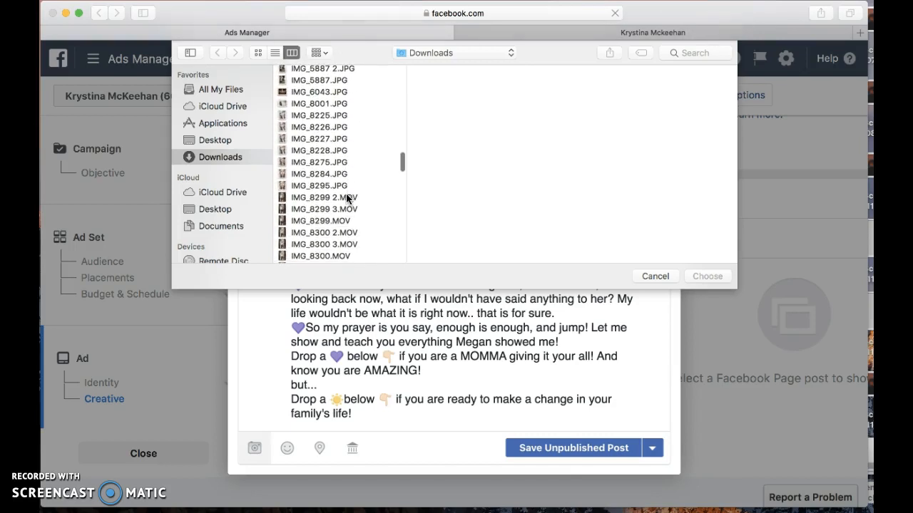
{"action": "scroll", "coordinate": [347, 199], "scroll_direction": "up", "scroll_amount": 2}
{"action": "scroll", "coordinate": [347, 199], "scroll_direction": "down", "scroll_amount": 10}
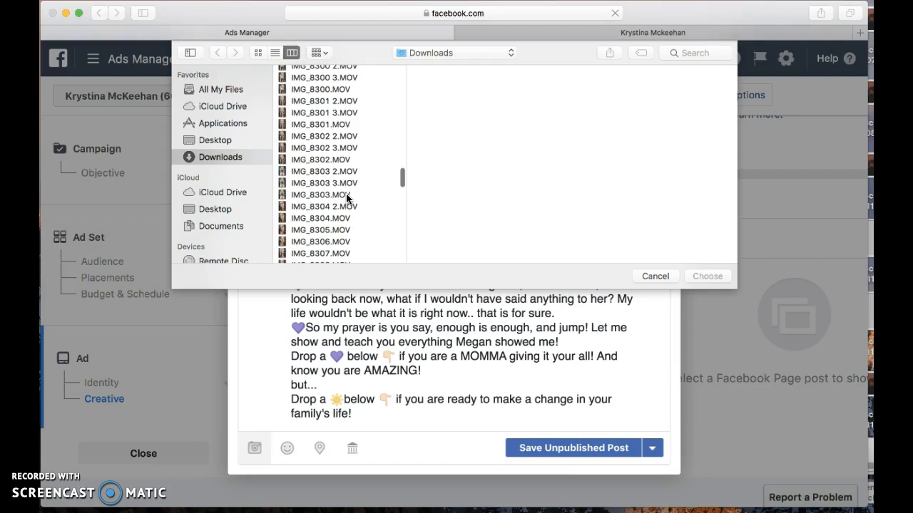
{"action": "scroll", "coordinate": [347, 199], "scroll_direction": "down", "scroll_amount": 5}
{"action": "scroll", "coordinate": [347, 198], "scroll_direction": "down", "scroll_amount": 15}
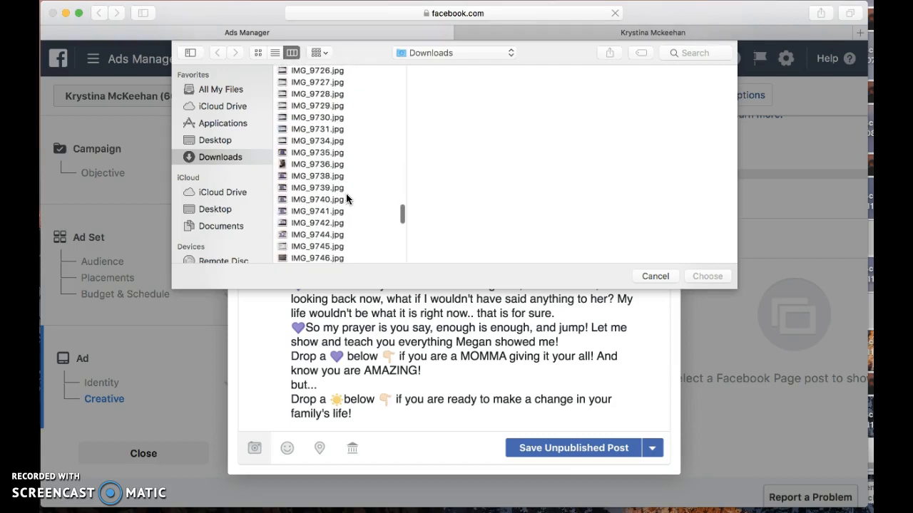
{"action": "scroll", "coordinate": [347, 191], "scroll_direction": "down", "scroll_amount": 5}
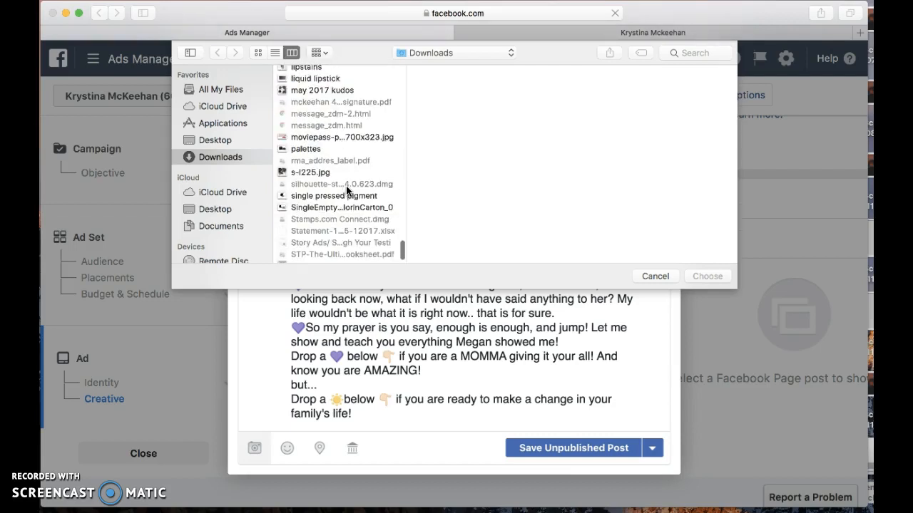
{"action": "scroll", "coordinate": [346, 187], "scroll_direction": "up", "scroll_amount": 10}
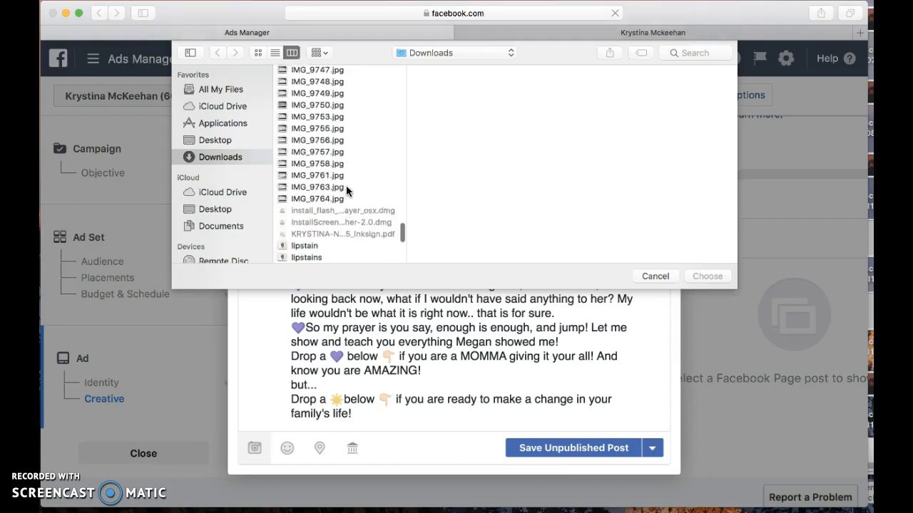
{"action": "scroll", "coordinate": [346, 187], "scroll_direction": "up", "scroll_amount": 15}
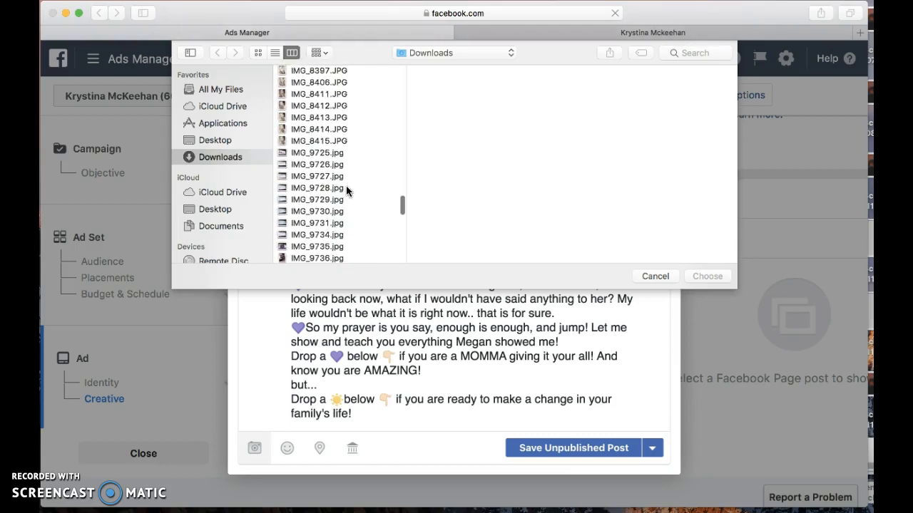
{"action": "scroll", "coordinate": [347, 191], "scroll_direction": "up", "scroll_amount": 15}
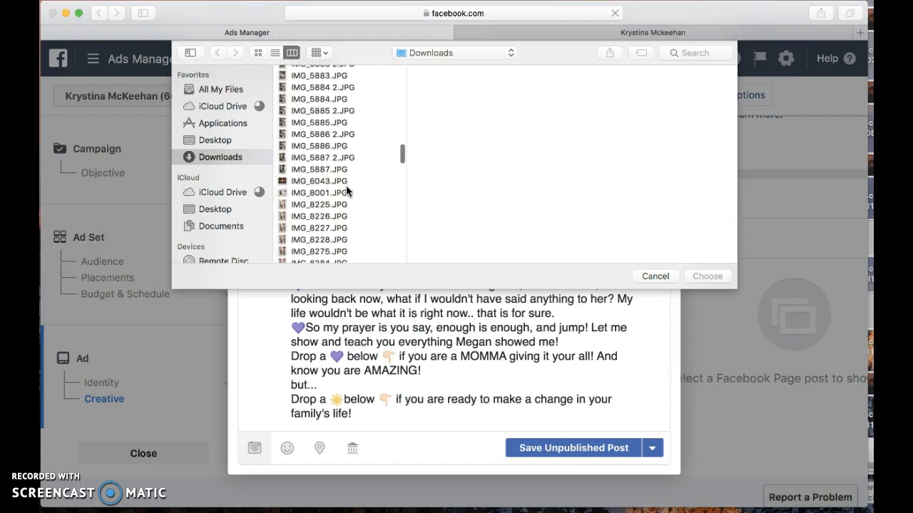
{"action": "left_click", "coordinate": [331, 194]}
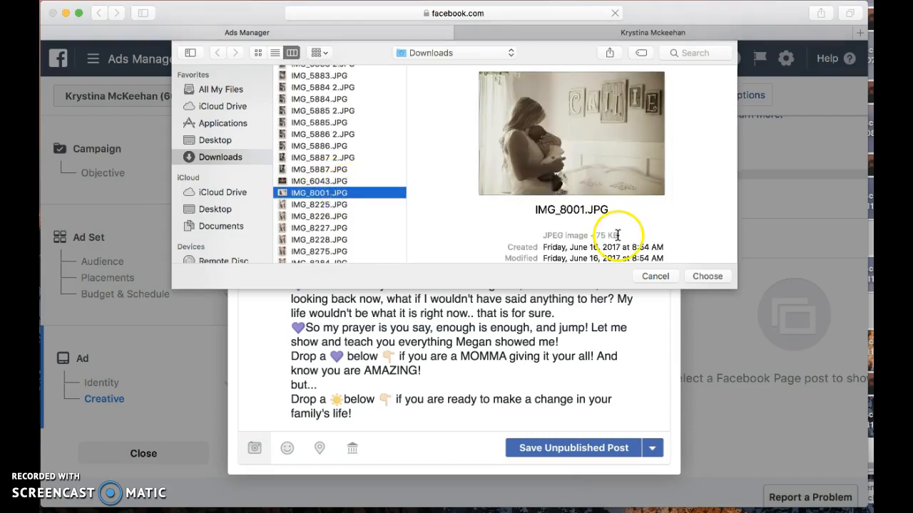
{"action": "left_click", "coordinate": [705, 277]}
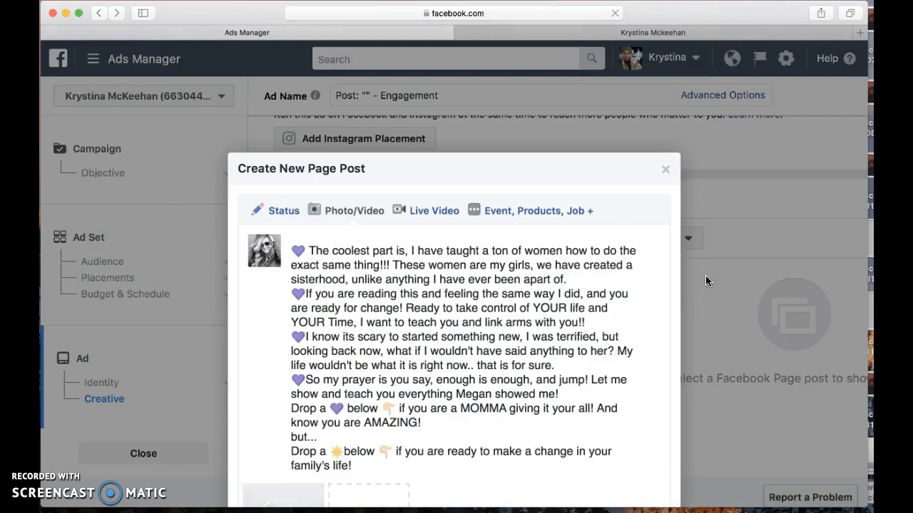
Step: Save the new page post as an unpublished post for the ad creative and dismiss the call-to-action tip
{"action": "scroll", "coordinate": [474, 423], "scroll_direction": "down", "scroll_amount": 5}
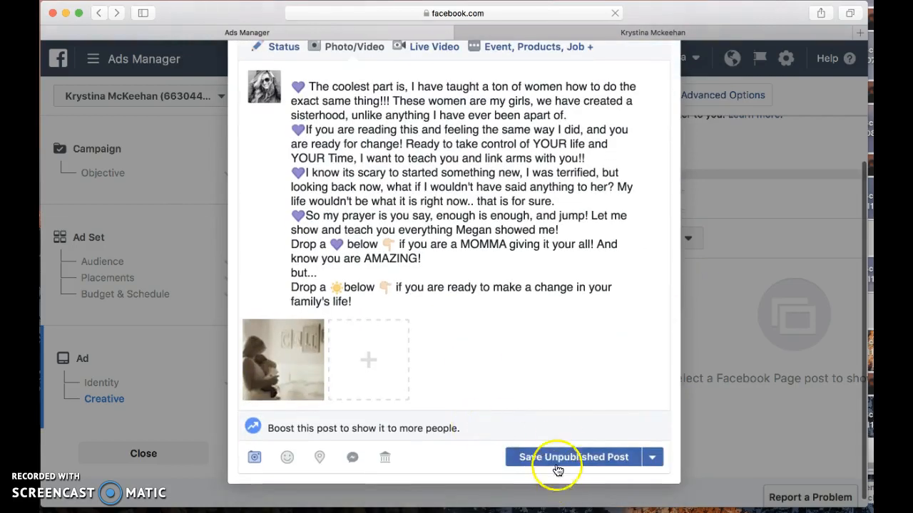
{"action": "left_click", "coordinate": [556, 460]}
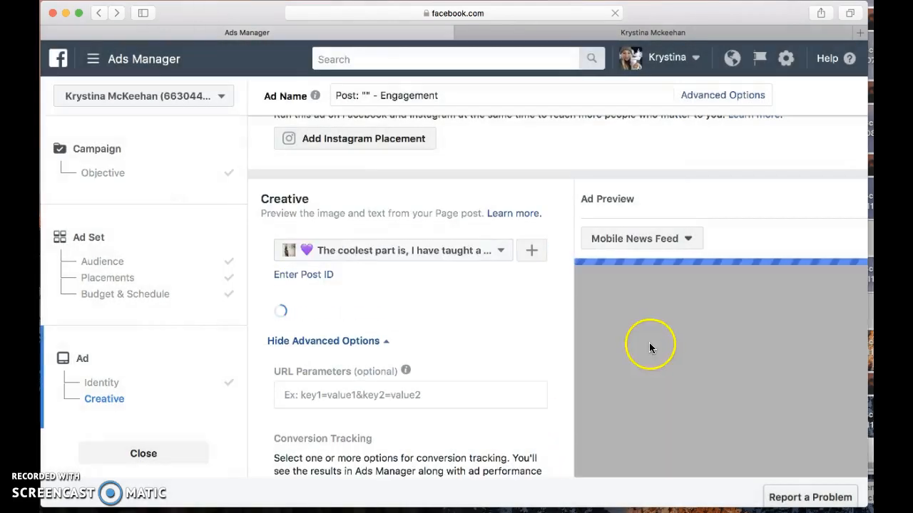
{"action": "scroll", "coordinate": [657, 340], "scroll_direction": "down", "scroll_amount": 3}
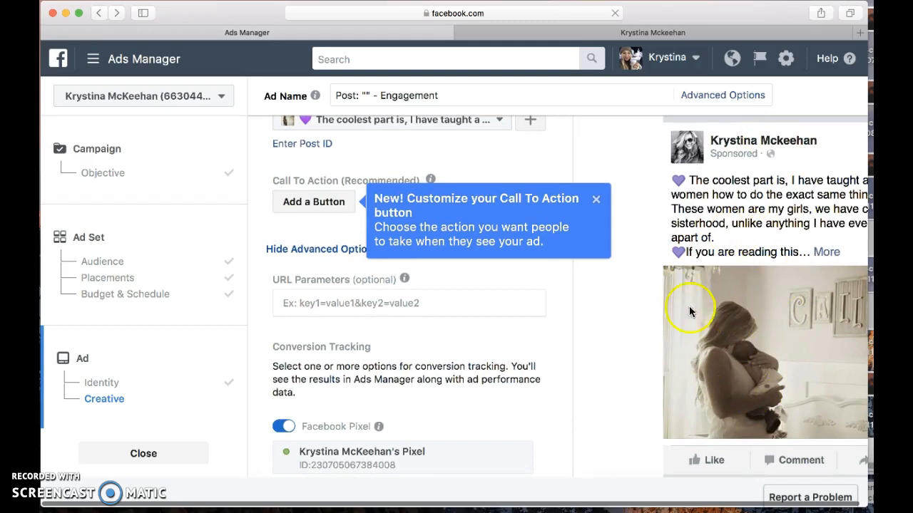
{"action": "left_click", "coordinate": [595, 200]}
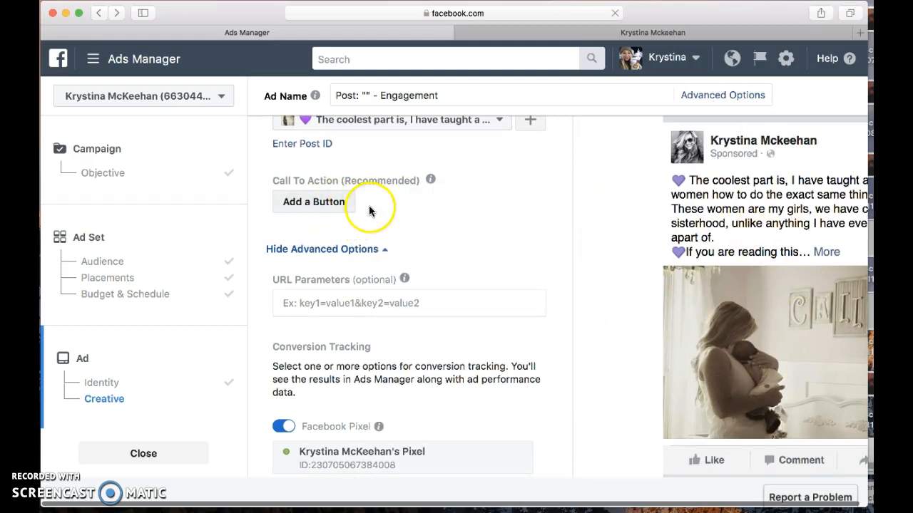
Step: Review the ad's identity, creative, conversion tracking settings and Mobile News Feed preview before confirming
{"action": "scroll", "coordinate": [479, 245], "scroll_direction": "down", "scroll_amount": 4}
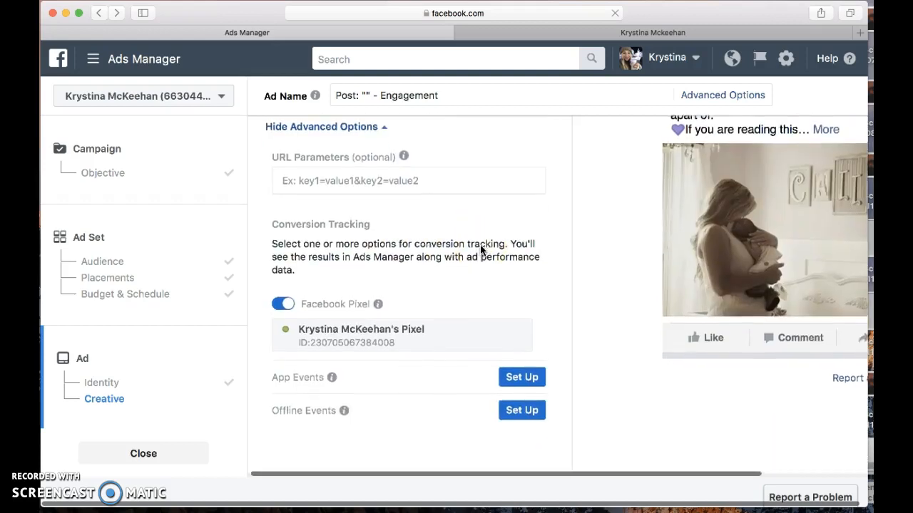
{"action": "scroll", "coordinate": [480, 245], "scroll_direction": "up", "scroll_amount": 2}
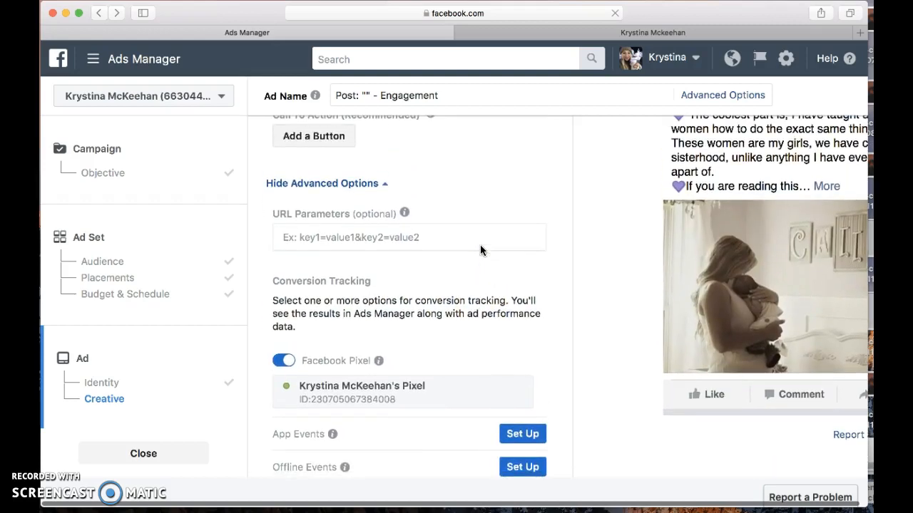
{"action": "scroll", "coordinate": [480, 246], "scroll_direction": "down", "scroll_amount": 4}
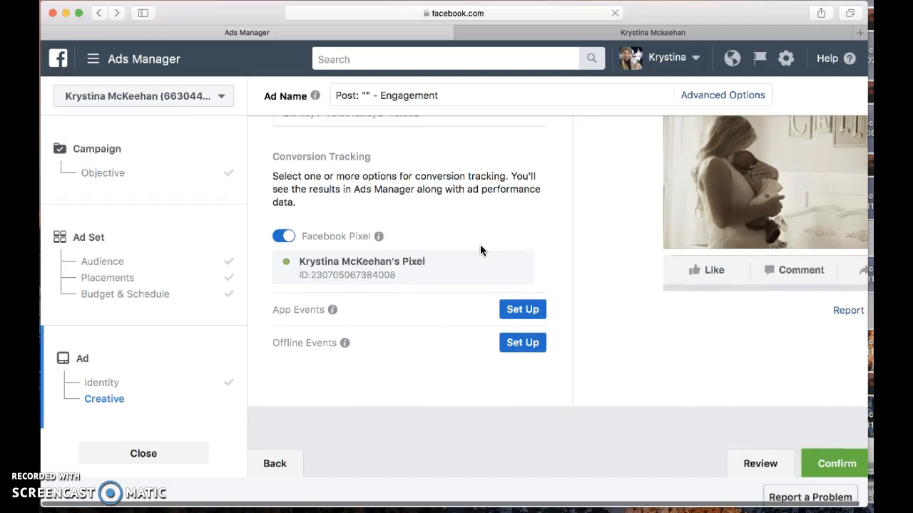
{"action": "scroll", "coordinate": [480, 250], "scroll_direction": "down", "scroll_amount": 2}
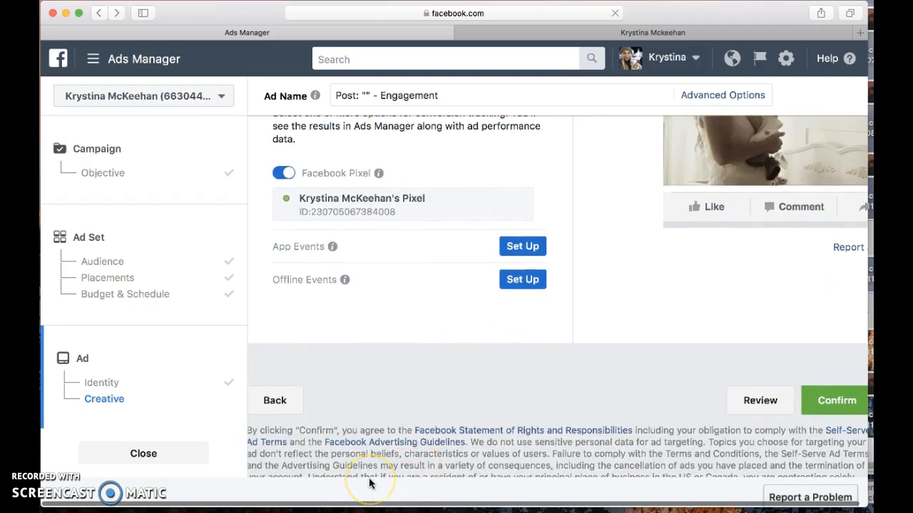
{"action": "scroll", "coordinate": [370, 483], "scroll_direction": "right", "scroll_amount": 2}
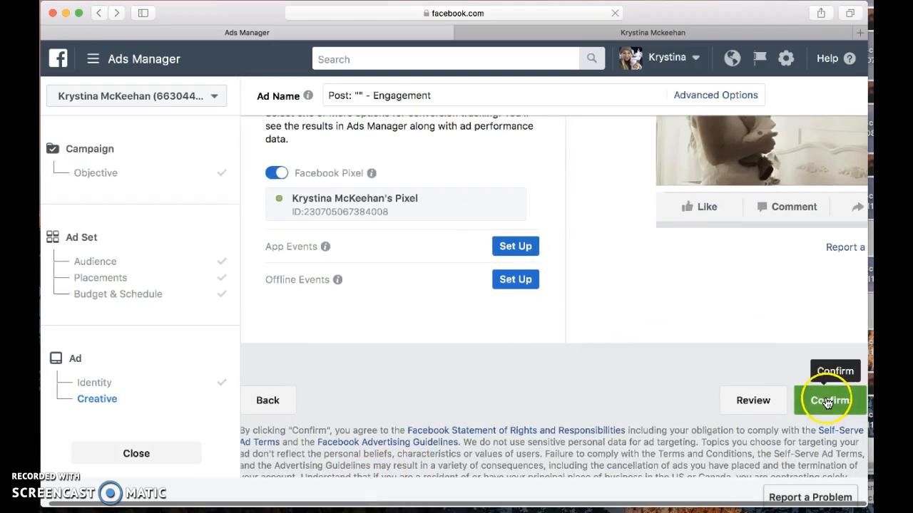
{"action": "scroll", "coordinate": [763, 314], "scroll_direction": "up", "scroll_amount": 10}
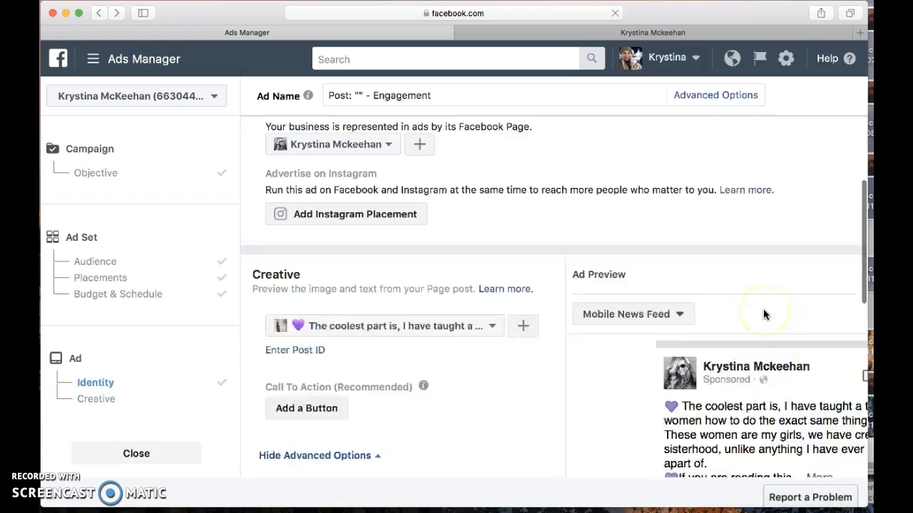
{"action": "scroll", "coordinate": [763, 314], "scroll_direction": "down", "scroll_amount": 3}
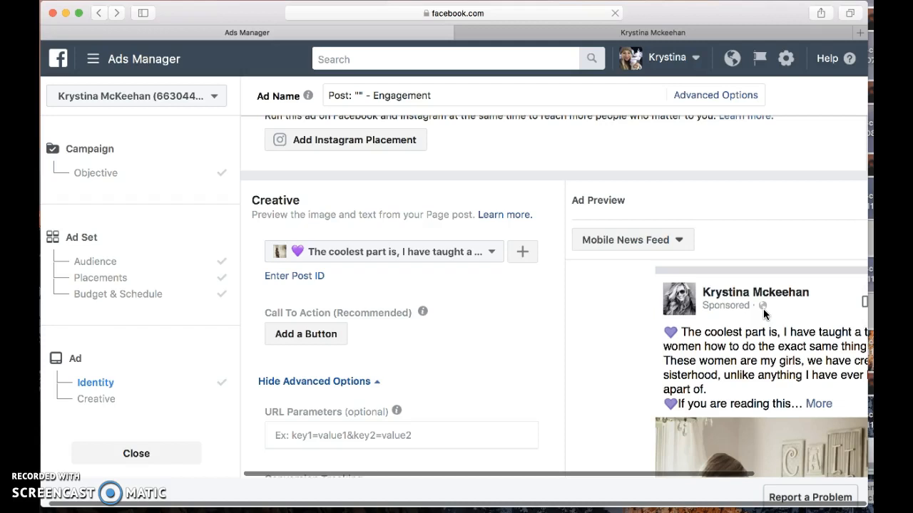
{"action": "scroll", "coordinate": [763, 315], "scroll_direction": "up", "scroll_amount": 6}
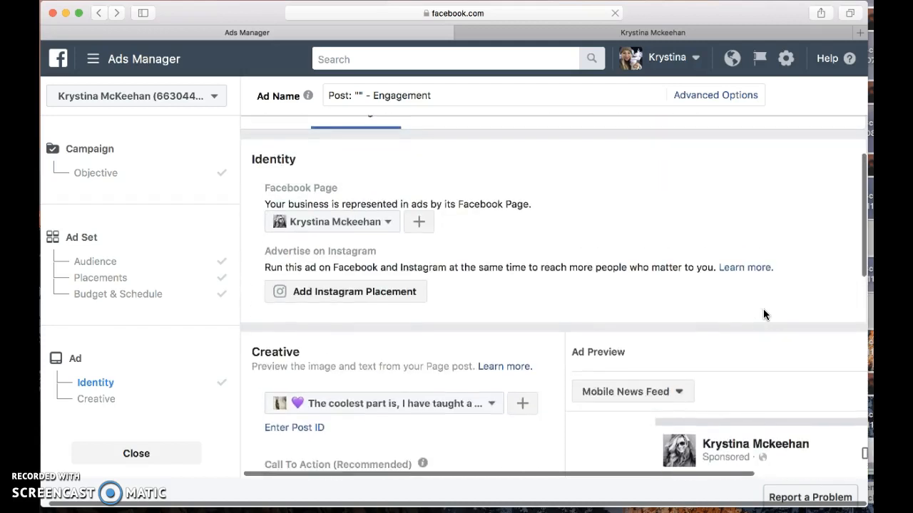
{"action": "scroll", "coordinate": [763, 315], "scroll_direction": "down", "scroll_amount": 10}
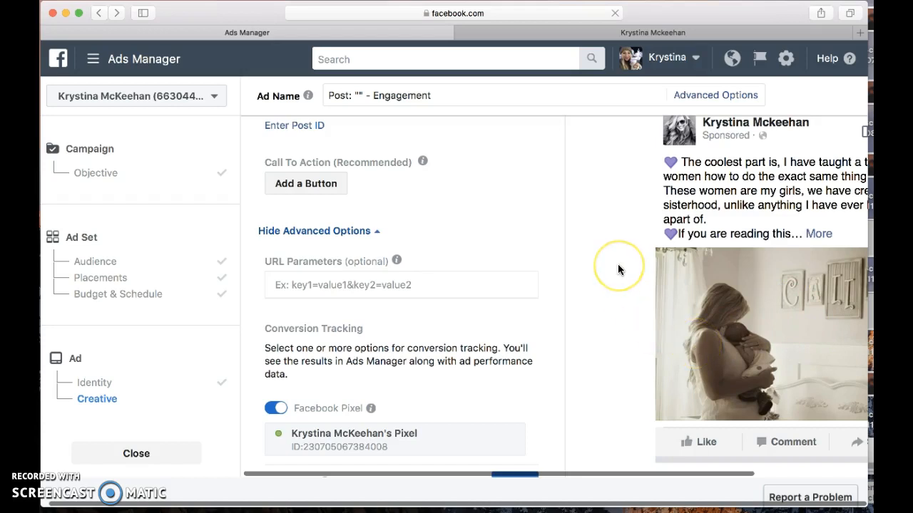
{"action": "scroll", "coordinate": [617, 269], "scroll_direction": "up", "scroll_amount": 8}
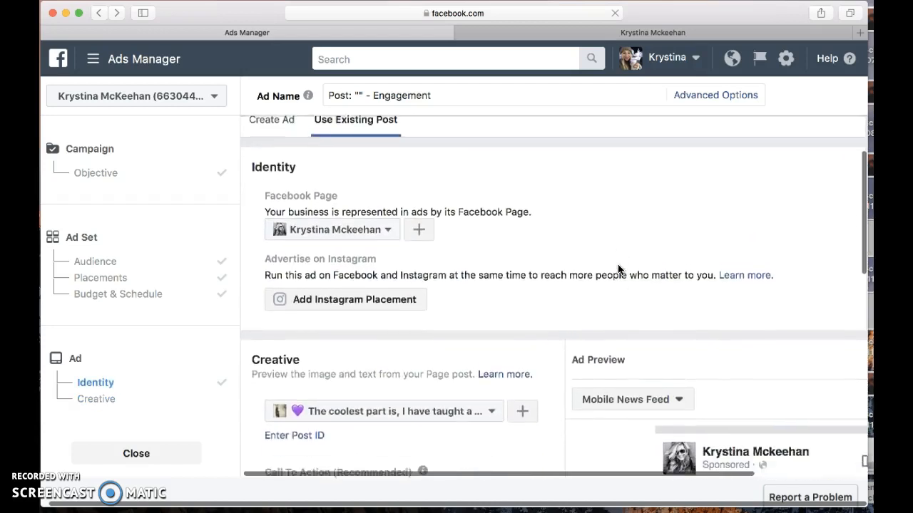
{"action": "scroll", "coordinate": [617, 269], "scroll_direction": "down", "scroll_amount": 2}
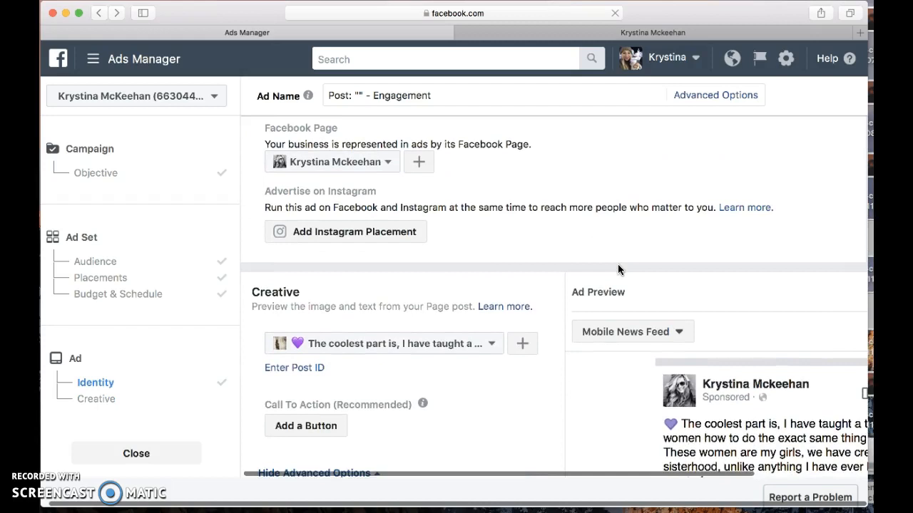
{"action": "scroll", "coordinate": [618, 266], "scroll_direction": "up", "scroll_amount": 2}
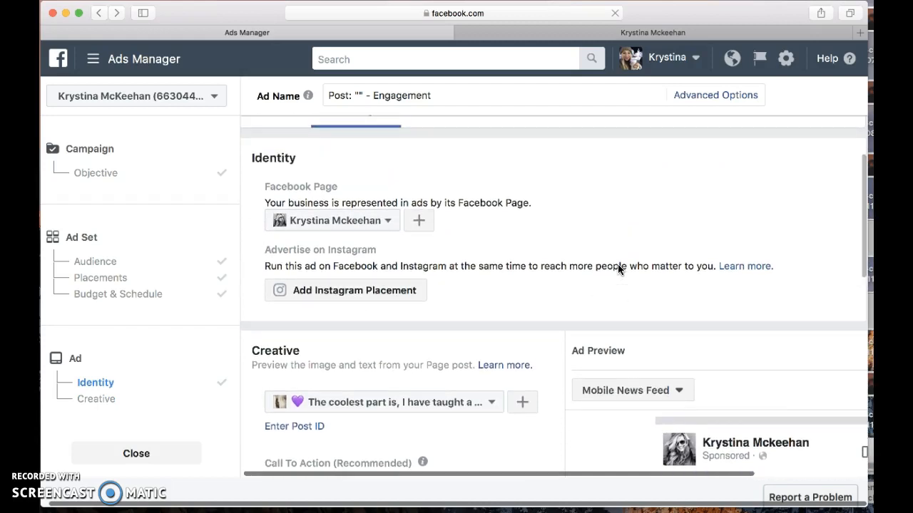
{"action": "scroll", "coordinate": [617, 268], "scroll_direction": "up", "scroll_amount": 2}
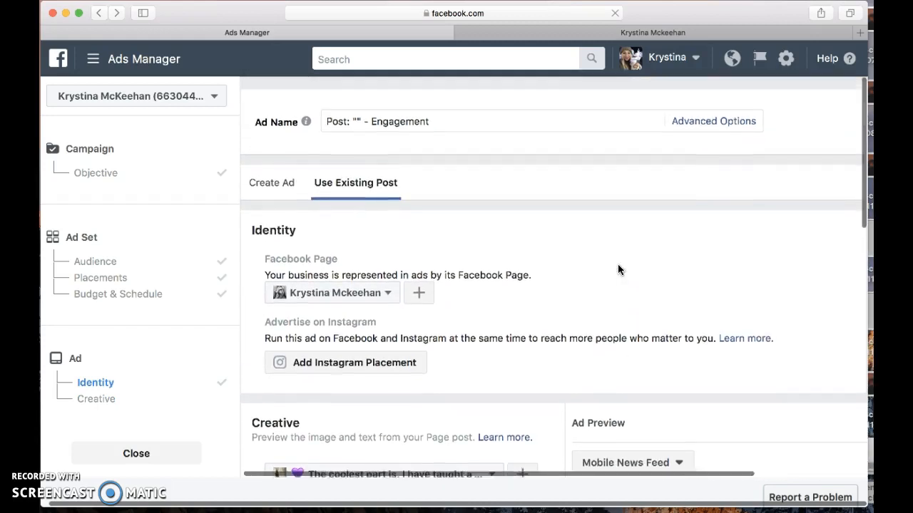
{"action": "scroll", "coordinate": [617, 268], "scroll_direction": "down", "scroll_amount": 5}
{"action": "scroll", "coordinate": [618, 269], "scroll_direction": "down", "scroll_amount": 1}
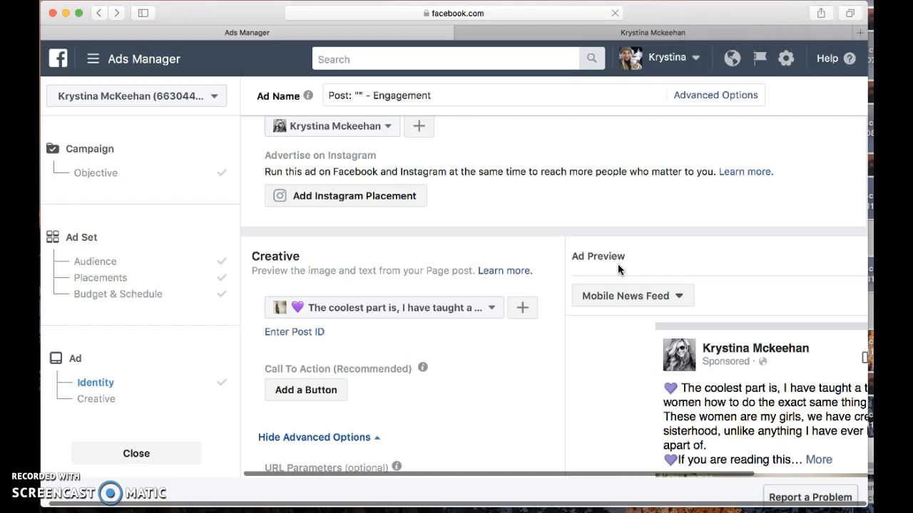
Step: Switch to the published June 16, 2017 page post and review its story text, photo, reactions and comments with the page's replies
{"action": "left_click", "coordinate": [683, 35]}
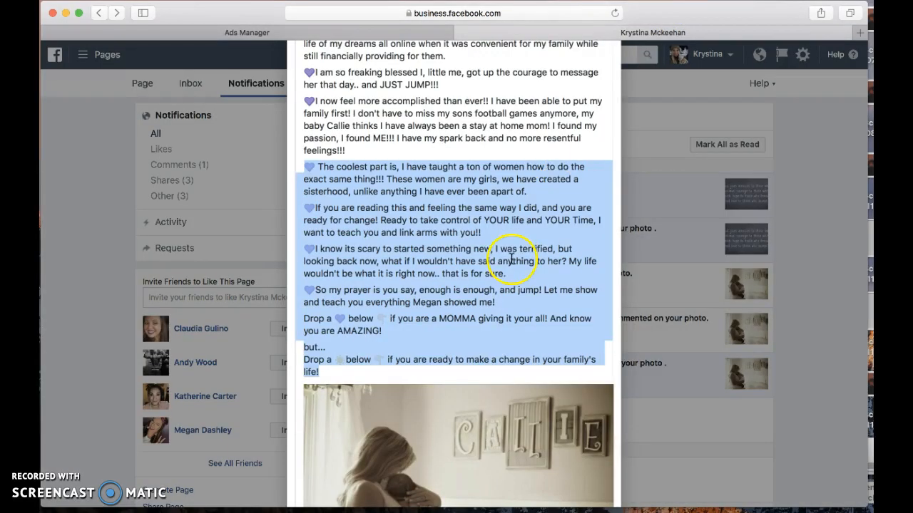
{"action": "left_click", "coordinate": [536, 303]}
{"action": "scroll", "coordinate": [536, 303], "scroll_direction": "up", "scroll_amount": 10}
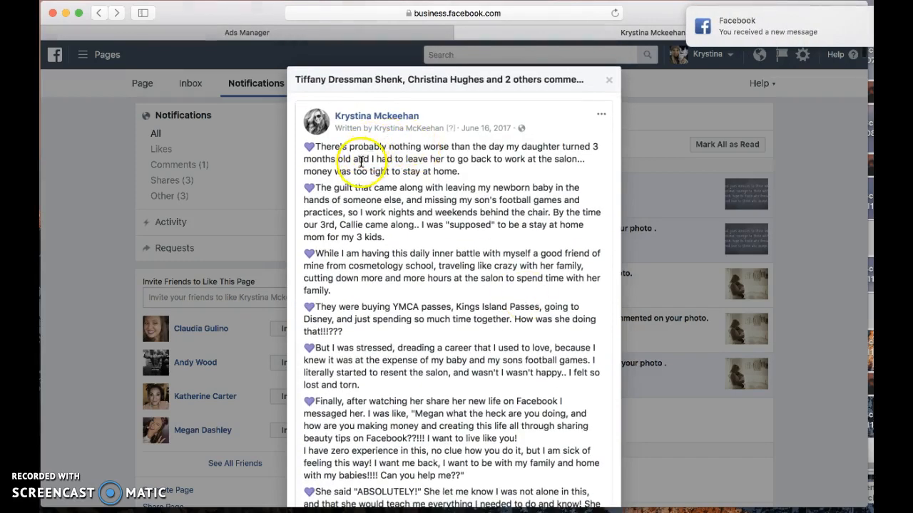
{"action": "scroll", "coordinate": [437, 170], "scroll_direction": "down", "scroll_amount": 3}
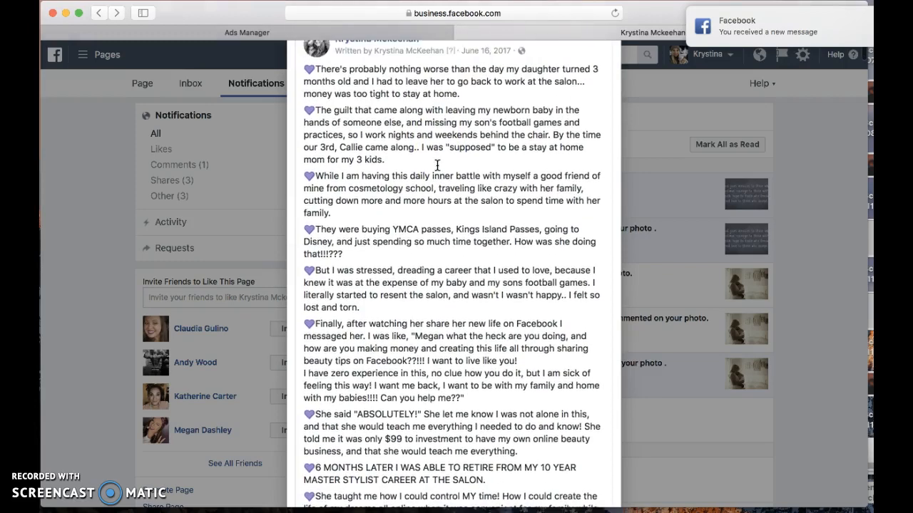
{"action": "scroll", "coordinate": [437, 165], "scroll_direction": "down", "scroll_amount": 1}
{"action": "scroll", "coordinate": [436, 165], "scroll_direction": "down", "scroll_amount": 15}
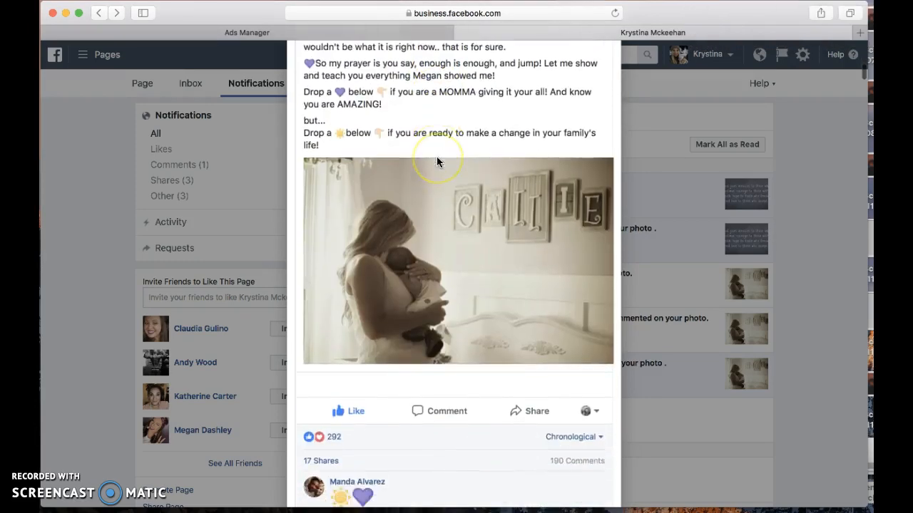
{"action": "scroll", "coordinate": [436, 161], "scroll_direction": "down", "scroll_amount": 2}
{"action": "left_click", "coordinate": [432, 168]}
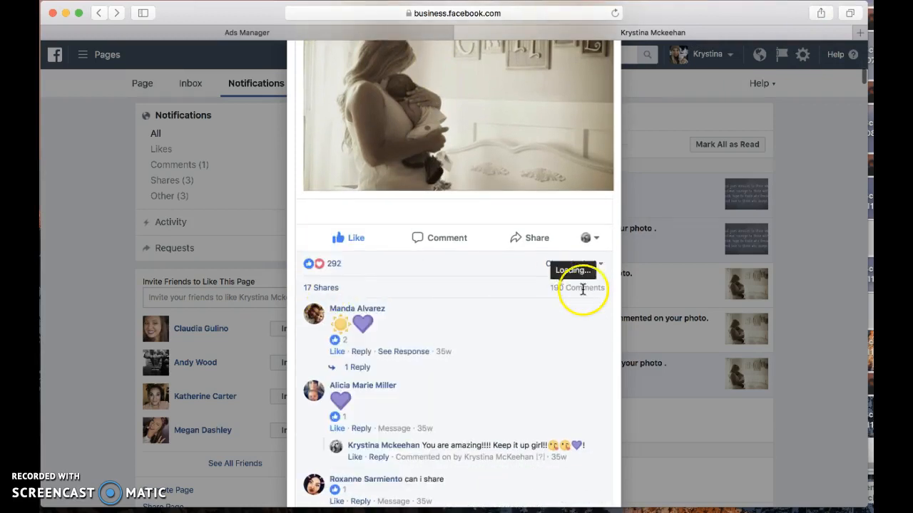
{"action": "left_click", "coordinate": [559, 290]}
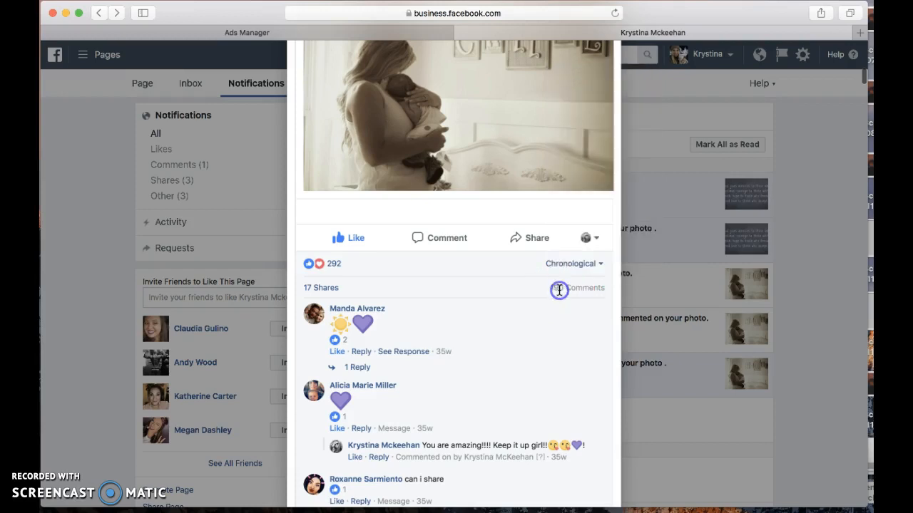
{"action": "scroll", "coordinate": [453, 364], "scroll_direction": "down", "scroll_amount": 10}
{"action": "scroll", "coordinate": [454, 366], "scroll_direction": "down", "scroll_amount": 10}
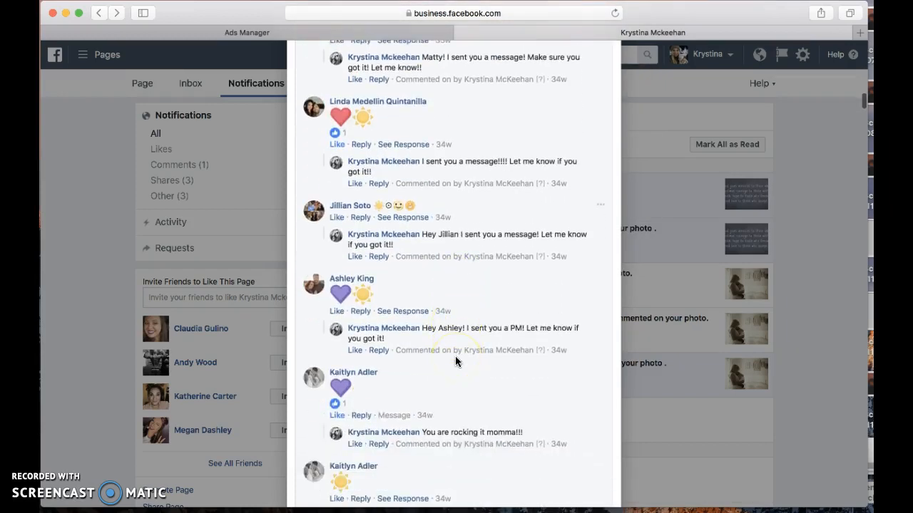
Step: Go back up the post's comment thread to check the reaction, share and comment counts under the photo
{"action": "scroll", "coordinate": [455, 355], "scroll_direction": "down", "scroll_amount": 7}
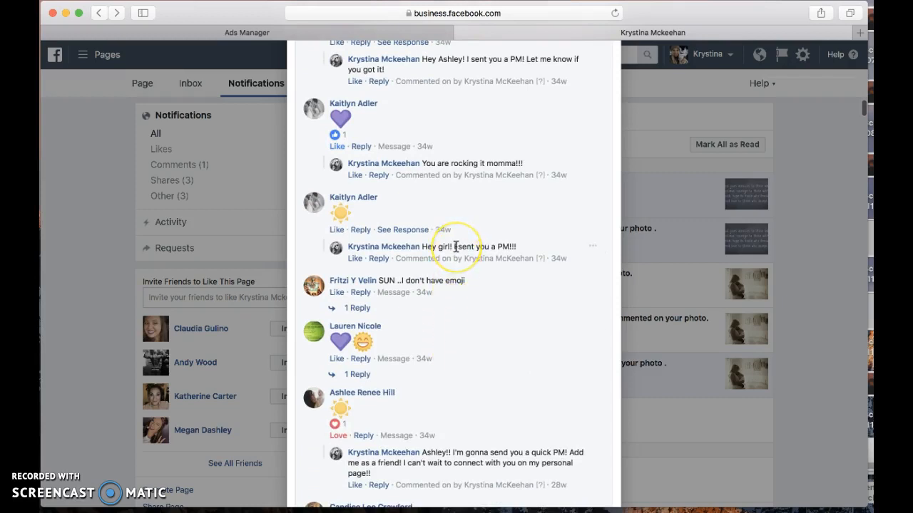
{"action": "scroll", "coordinate": [457, 249], "scroll_direction": "up", "scroll_amount": 20}
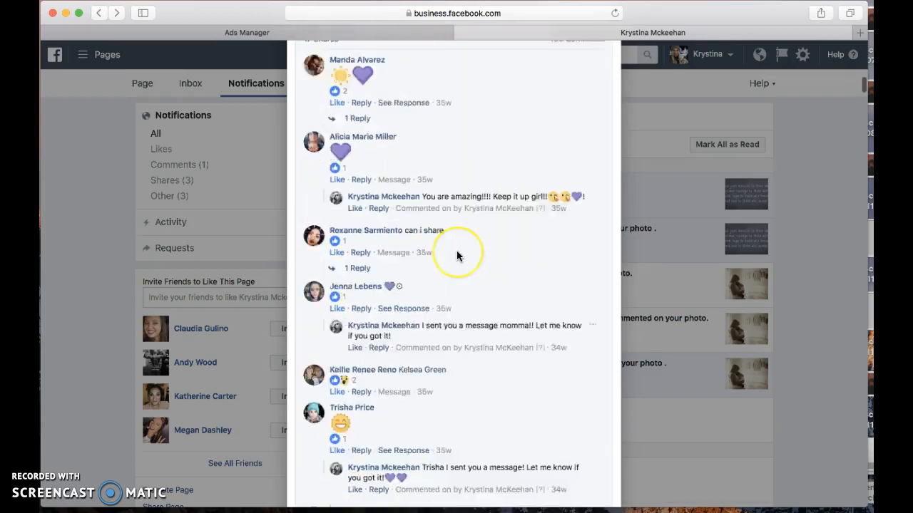
{"action": "scroll", "coordinate": [457, 251], "scroll_direction": "up", "scroll_amount": 10}
{"action": "scroll", "coordinate": [452, 230], "scroll_direction": "down", "scroll_amount": 4}
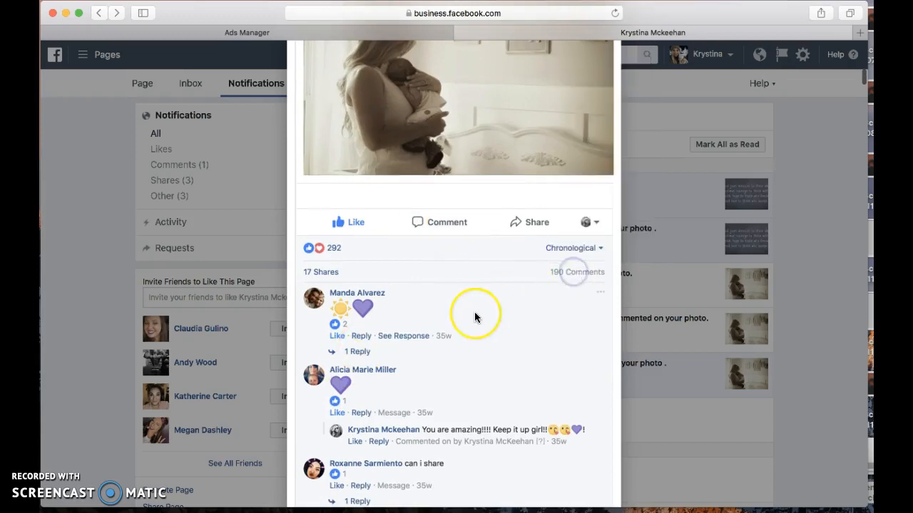
Step: Read through the post's chronological comments and the page's replies as far as the comment from the stylist due with her third child
{"action": "scroll", "coordinate": [474, 311], "scroll_direction": "down", "scroll_amount": 15}
{"action": "scroll", "coordinate": [475, 317], "scroll_direction": "down", "scroll_amount": 20}
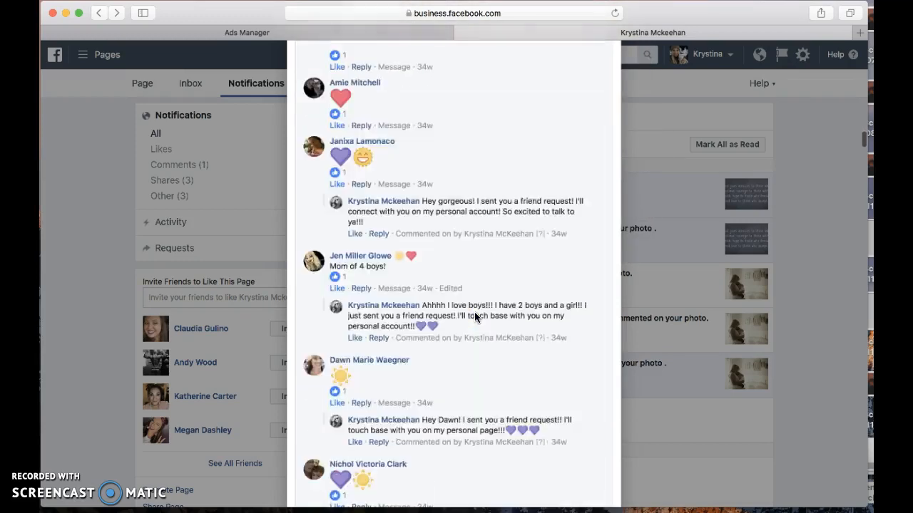
{"action": "scroll", "coordinate": [475, 317], "scroll_direction": "down", "scroll_amount": 20}
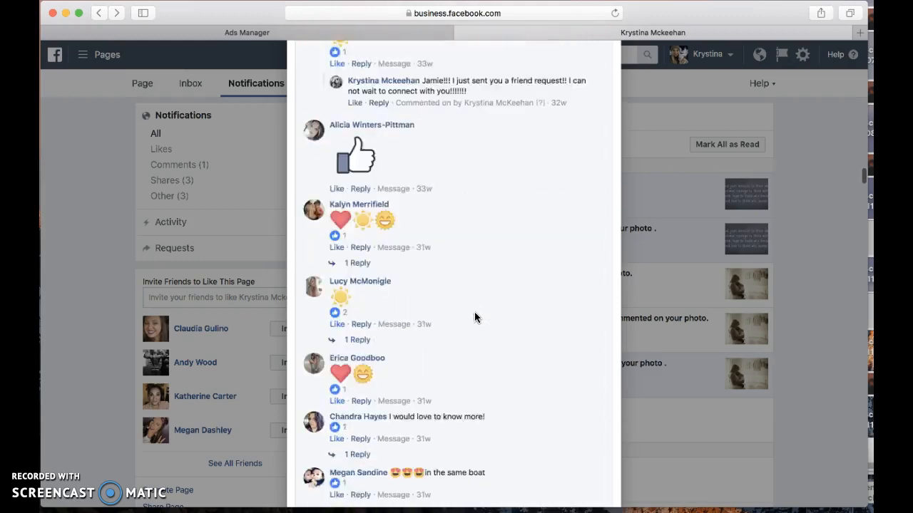
{"action": "scroll", "coordinate": [475, 316], "scroll_direction": "down", "scroll_amount": 15}
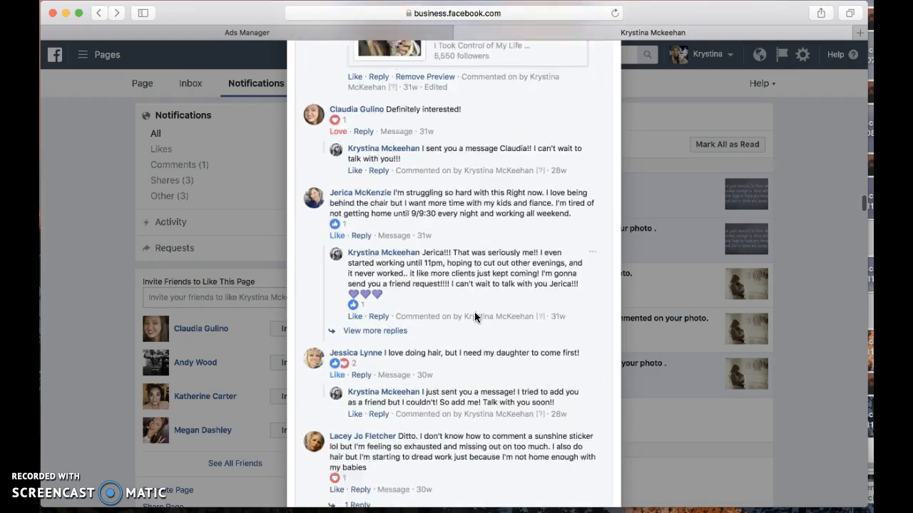
{"action": "scroll", "coordinate": [475, 317], "scroll_direction": "down", "scroll_amount": 10}
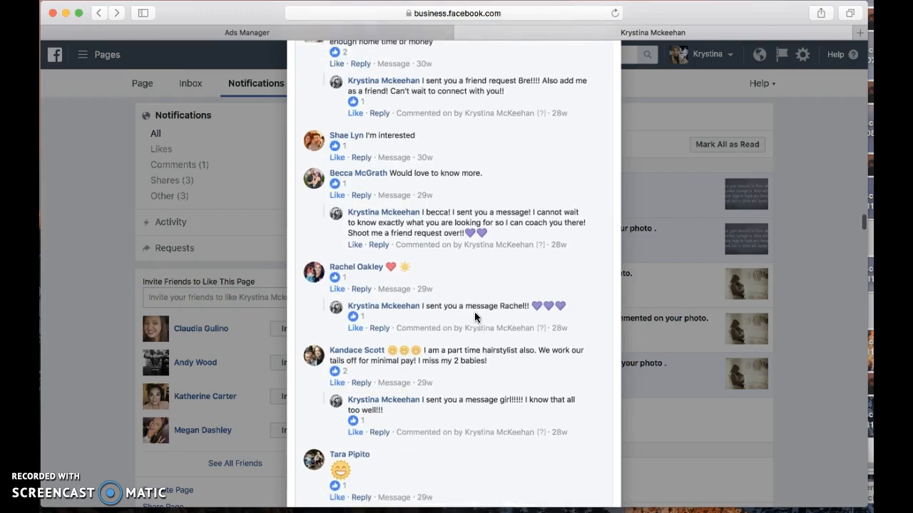
{"action": "scroll", "coordinate": [475, 316], "scroll_direction": "down", "scroll_amount": 10}
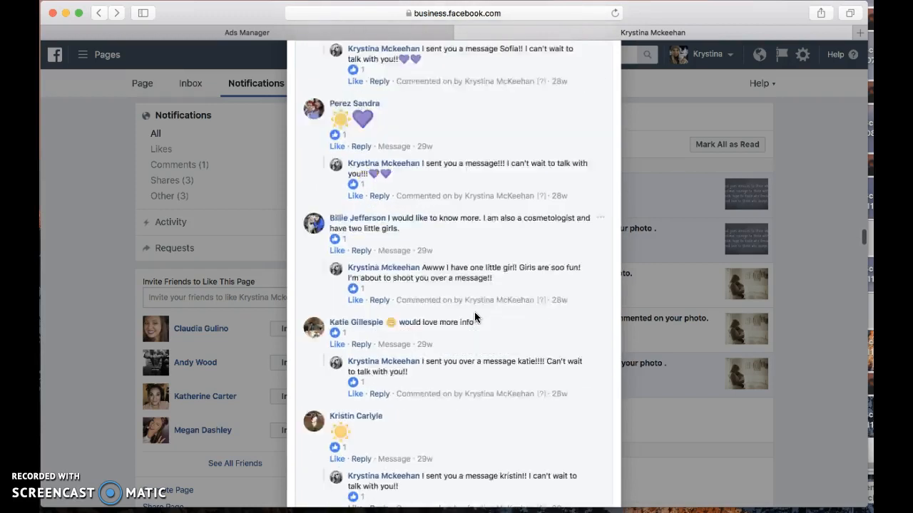
{"action": "scroll", "coordinate": [476, 317], "scroll_direction": "down", "scroll_amount": 8}
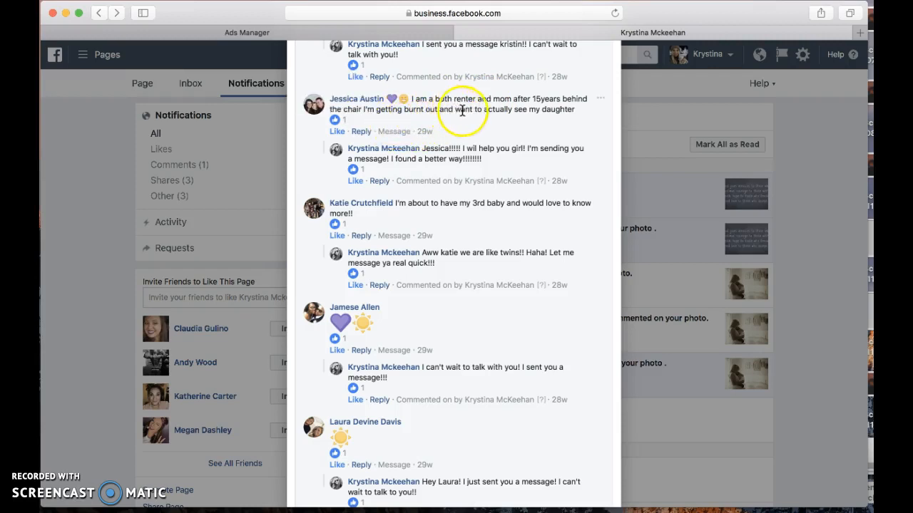
{"action": "scroll", "coordinate": [490, 191], "scroll_direction": "down", "scroll_amount": 10}
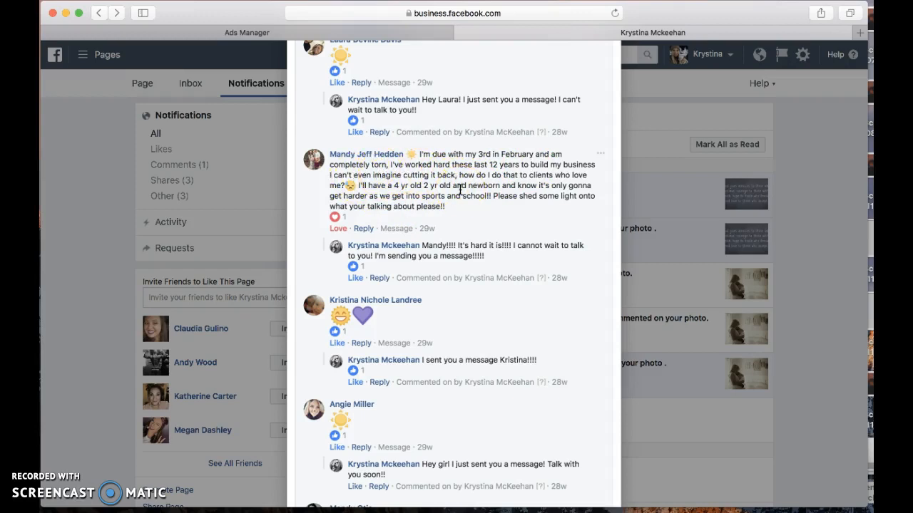
{"action": "scroll", "coordinate": [460, 190], "scroll_direction": "down", "scroll_amount": 1}
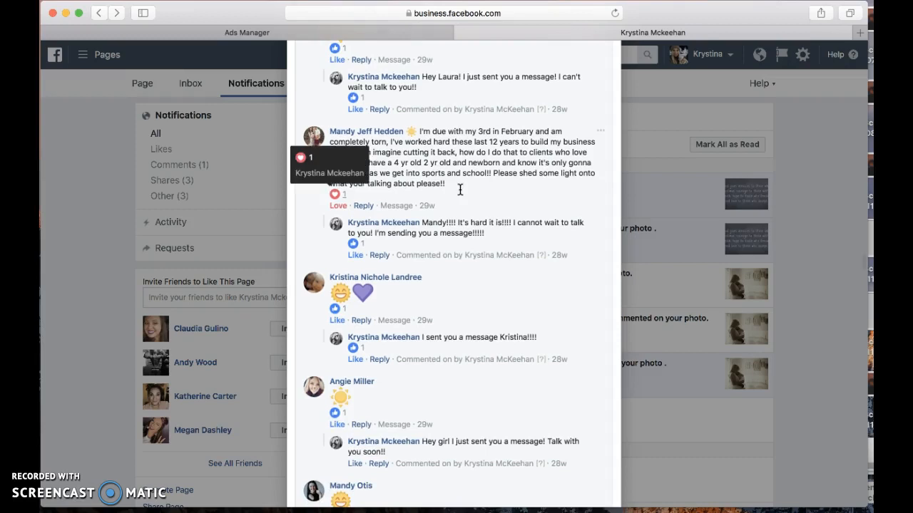
{"action": "scroll", "coordinate": [460, 190], "scroll_direction": "down", "scroll_amount": 2}
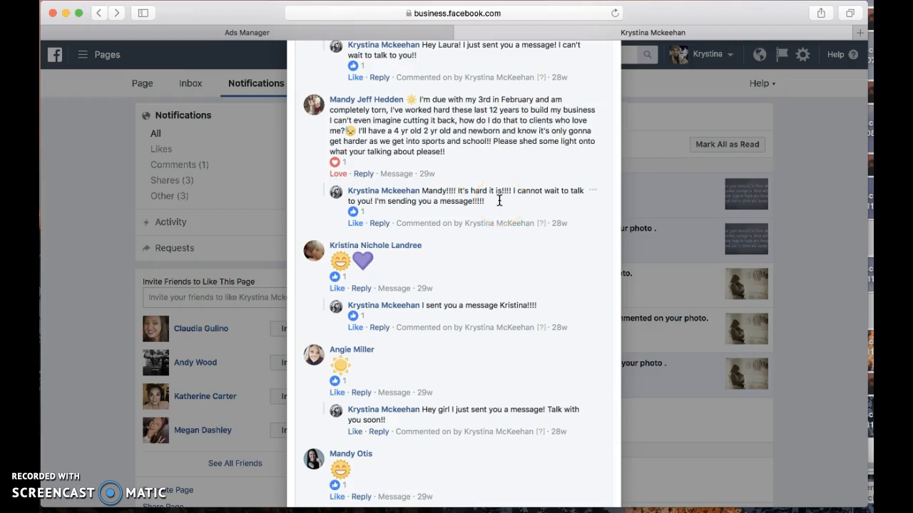
Step: Skim the rest of the comment thread down to the comments from 21 weeks ago
{"action": "scroll", "coordinate": [499, 200], "scroll_direction": "down", "scroll_amount": 5}
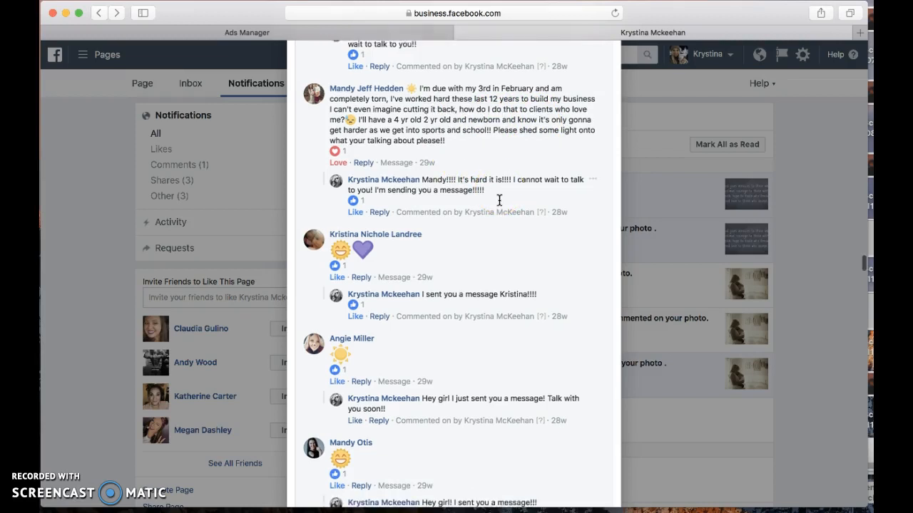
{"action": "scroll", "coordinate": [499, 200], "scroll_direction": "down", "scroll_amount": 15}
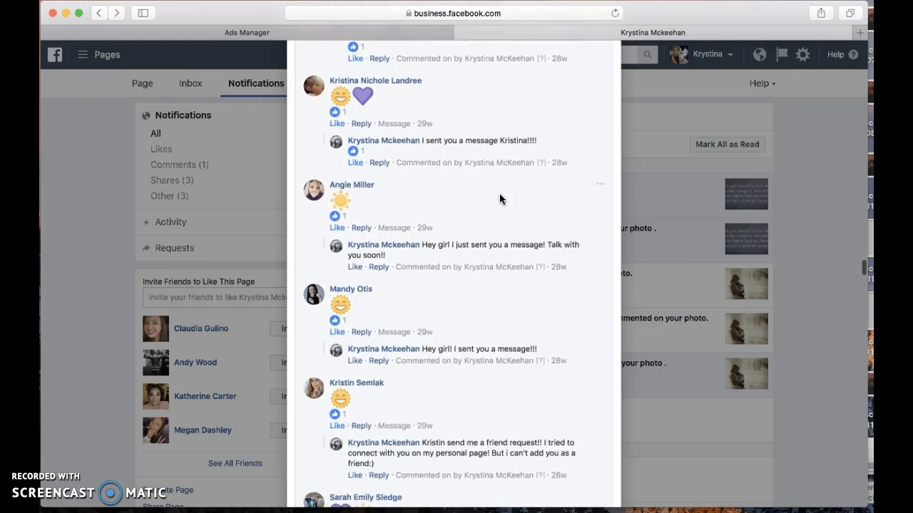
{"action": "scroll", "coordinate": [499, 198], "scroll_direction": "down", "scroll_amount": 12}
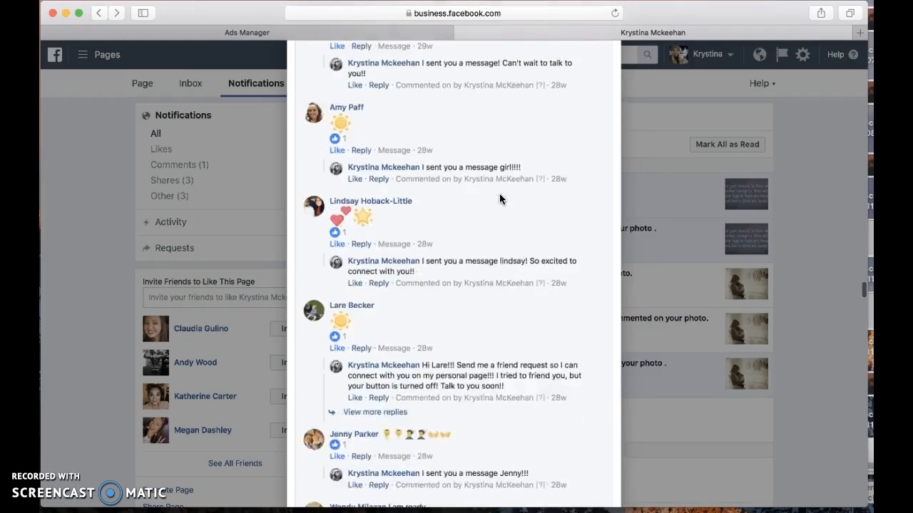
{"action": "scroll", "coordinate": [499, 193], "scroll_direction": "down", "scroll_amount": 20}
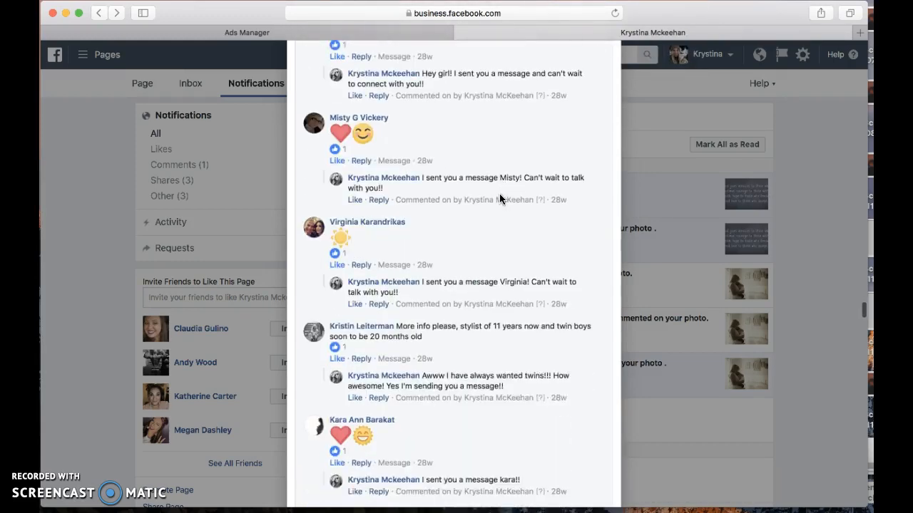
{"action": "scroll", "coordinate": [500, 199], "scroll_direction": "down", "scroll_amount": 20}
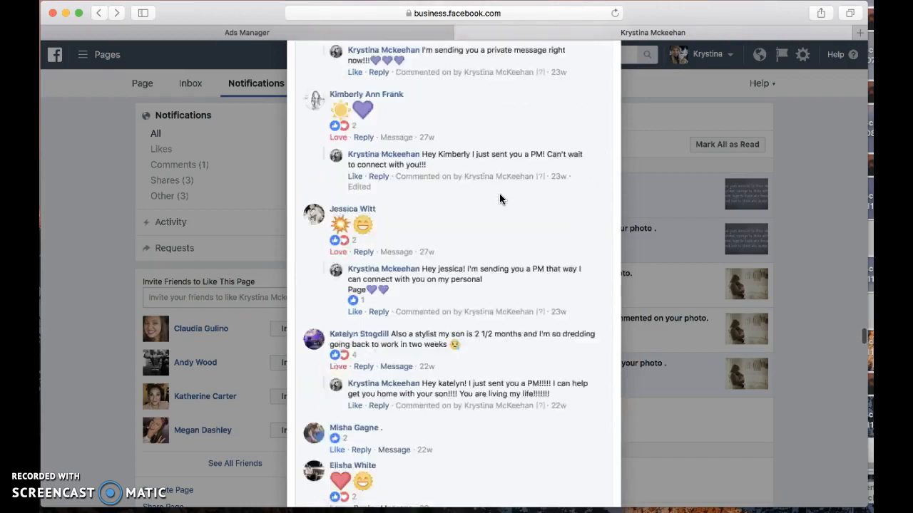
{"action": "scroll", "coordinate": [501, 200], "scroll_direction": "down", "scroll_amount": 5}
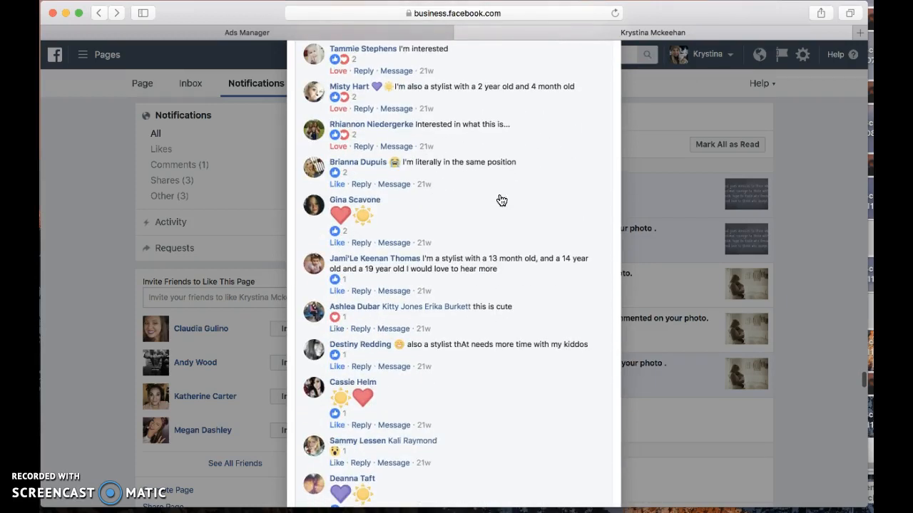
Step: Close the post and look through the page's list of recent notifications
{"action": "left_click", "coordinate": [643, 171]}
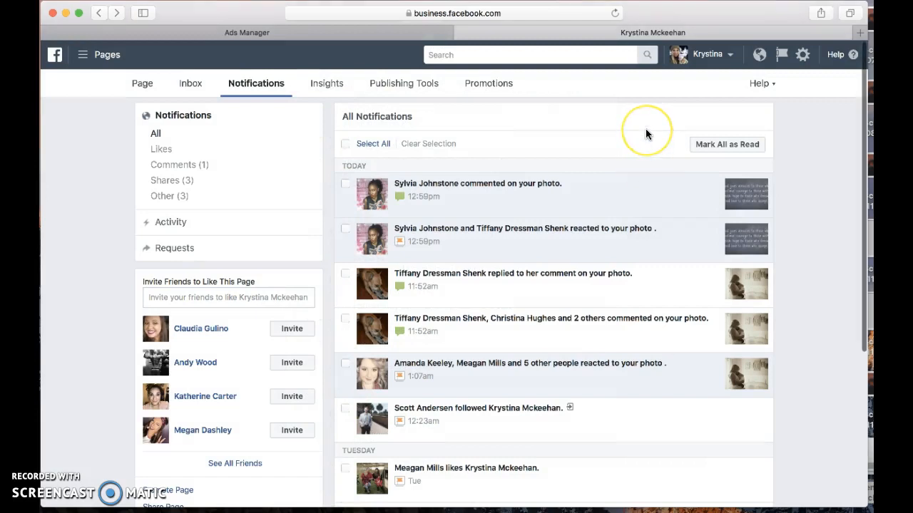
{"action": "scroll", "coordinate": [645, 133], "scroll_direction": "down", "scroll_amount": 5}
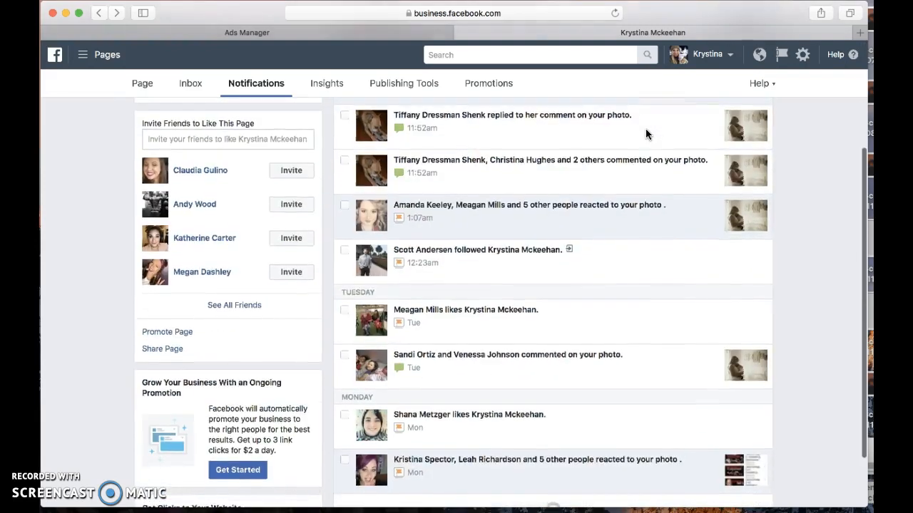
{"action": "scroll", "coordinate": [645, 134], "scroll_direction": "up", "scroll_amount": 1}
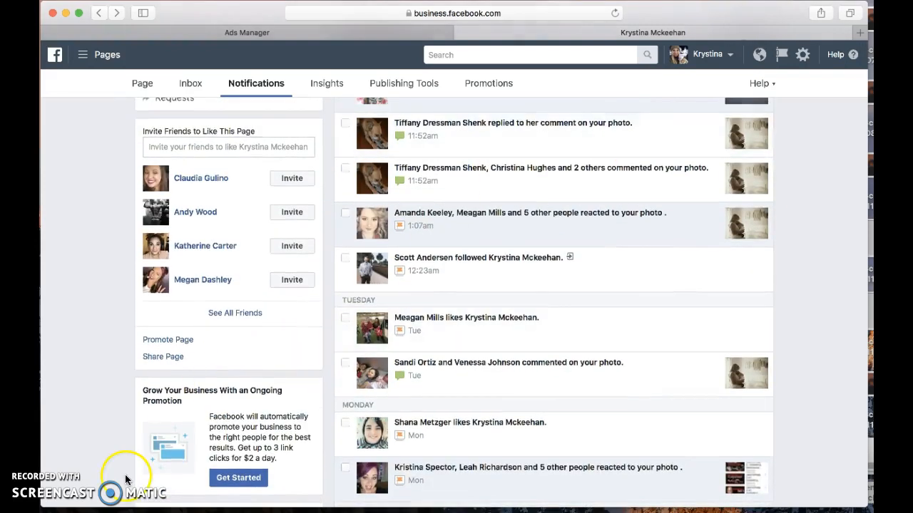